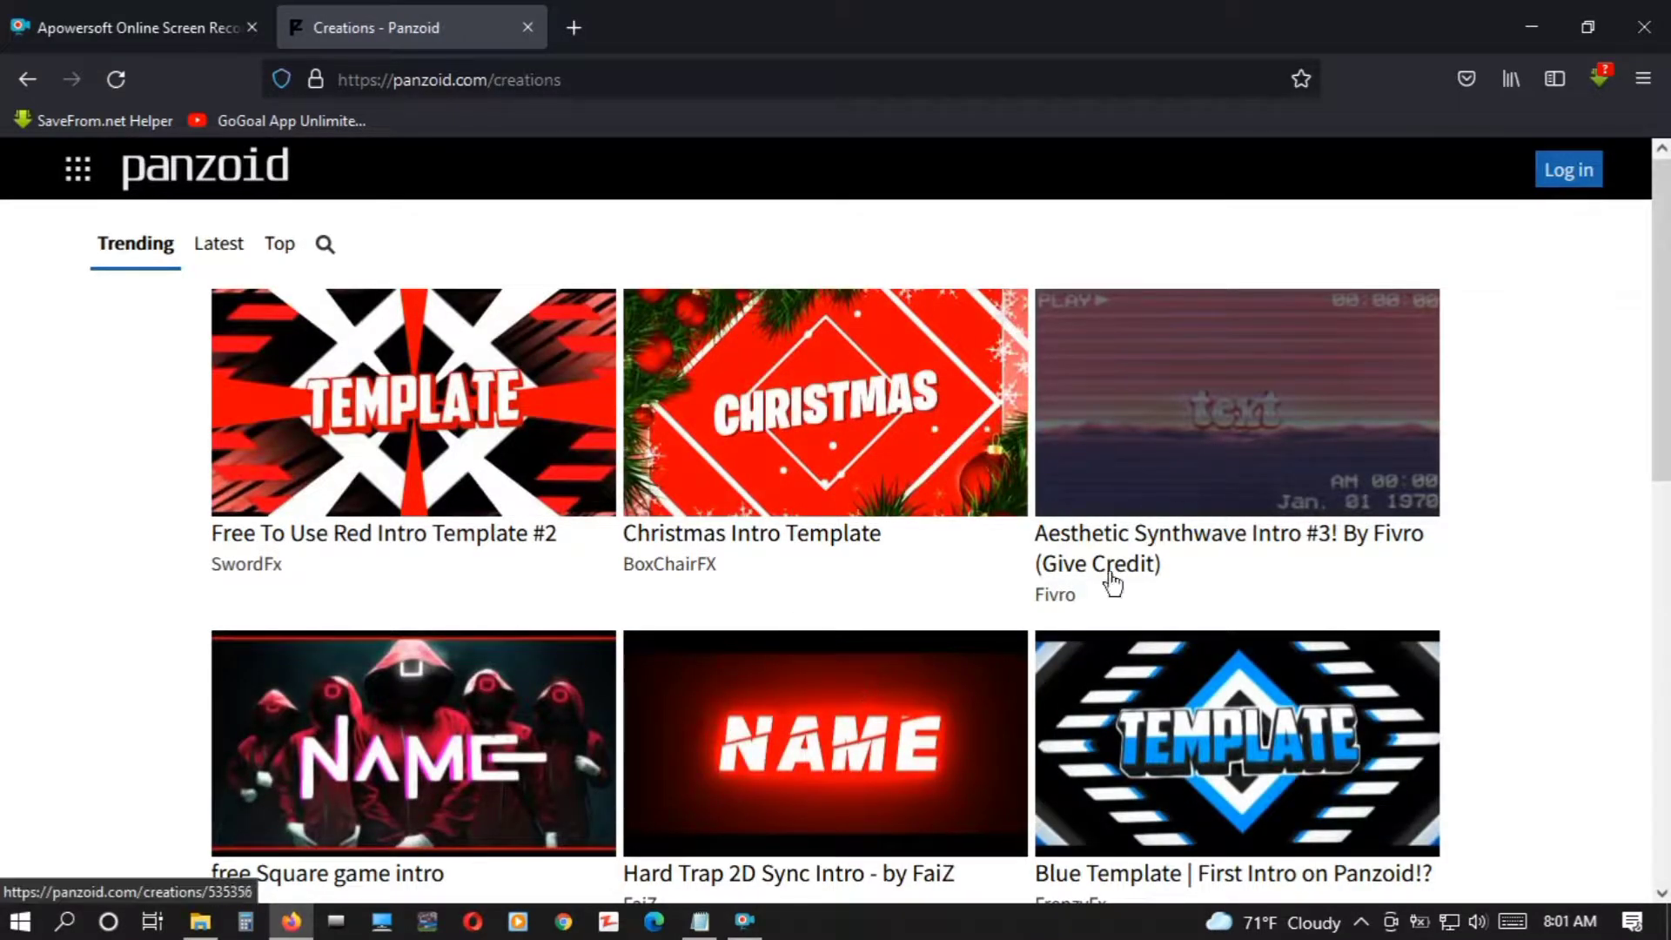
Step: Search the Panzoid creations for "tutorial"
{"action": "mouse_move", "coordinate": [1662, 375]}
{"action": "left_mouse_down"}
{"action": "mouse_move", "coordinate": [1669, 777]}
{"action": "mouse_move", "coordinate": [1664, 403]}
{"action": "left_mouse_up"}
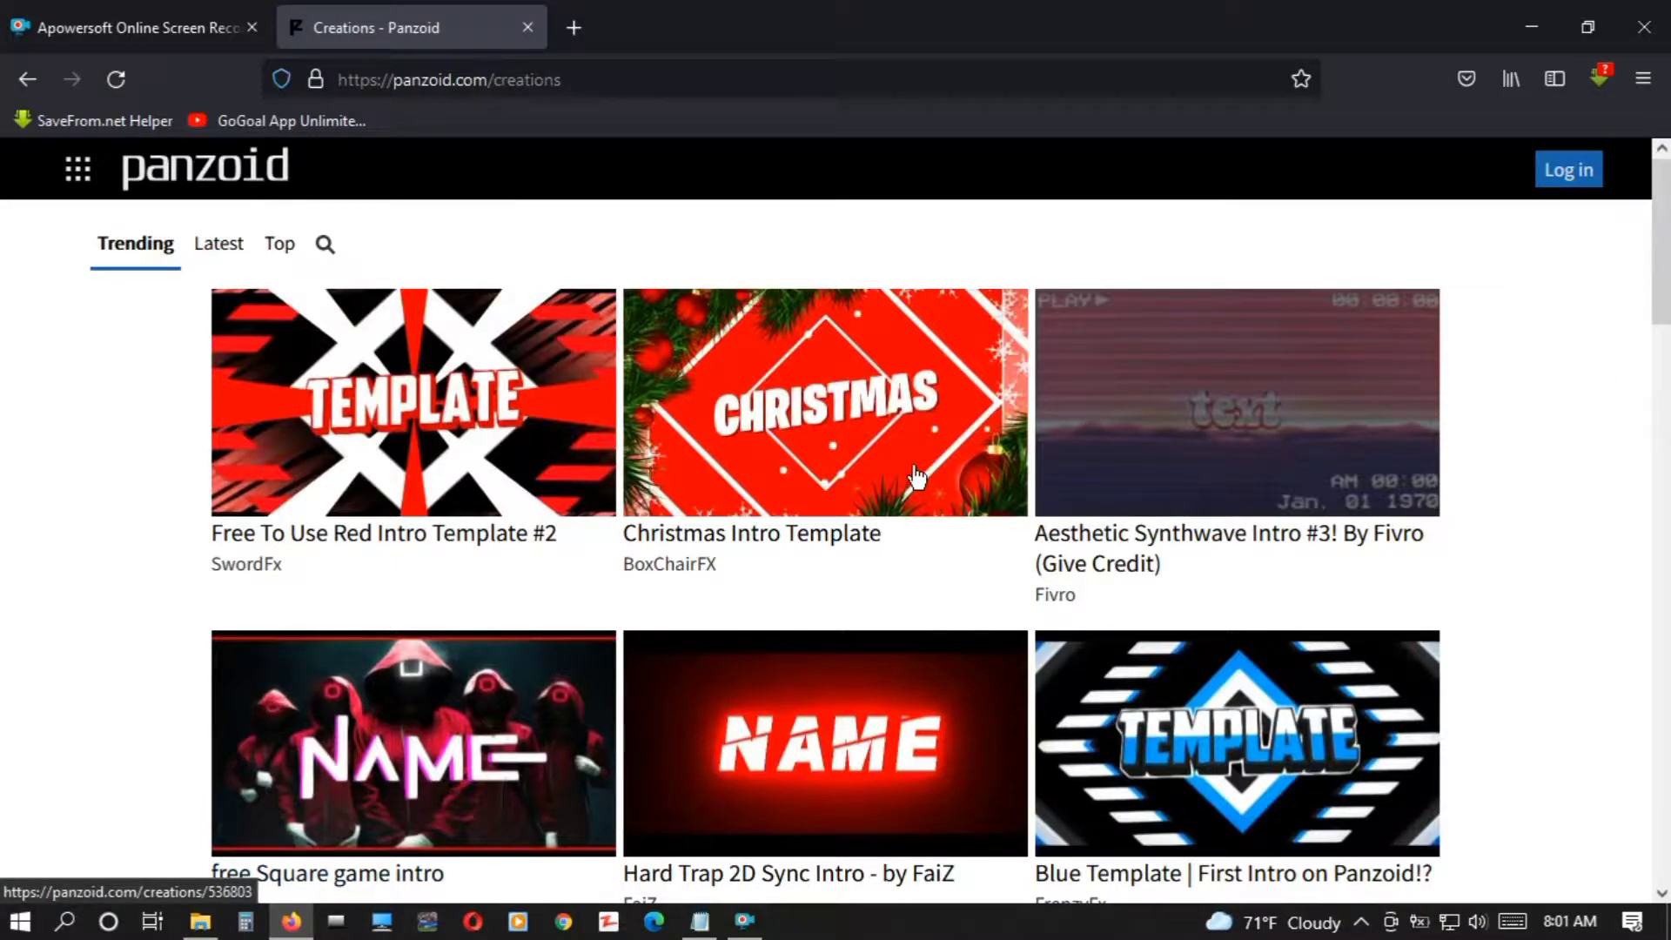
{"action": "left_click", "coordinate": [327, 245]}
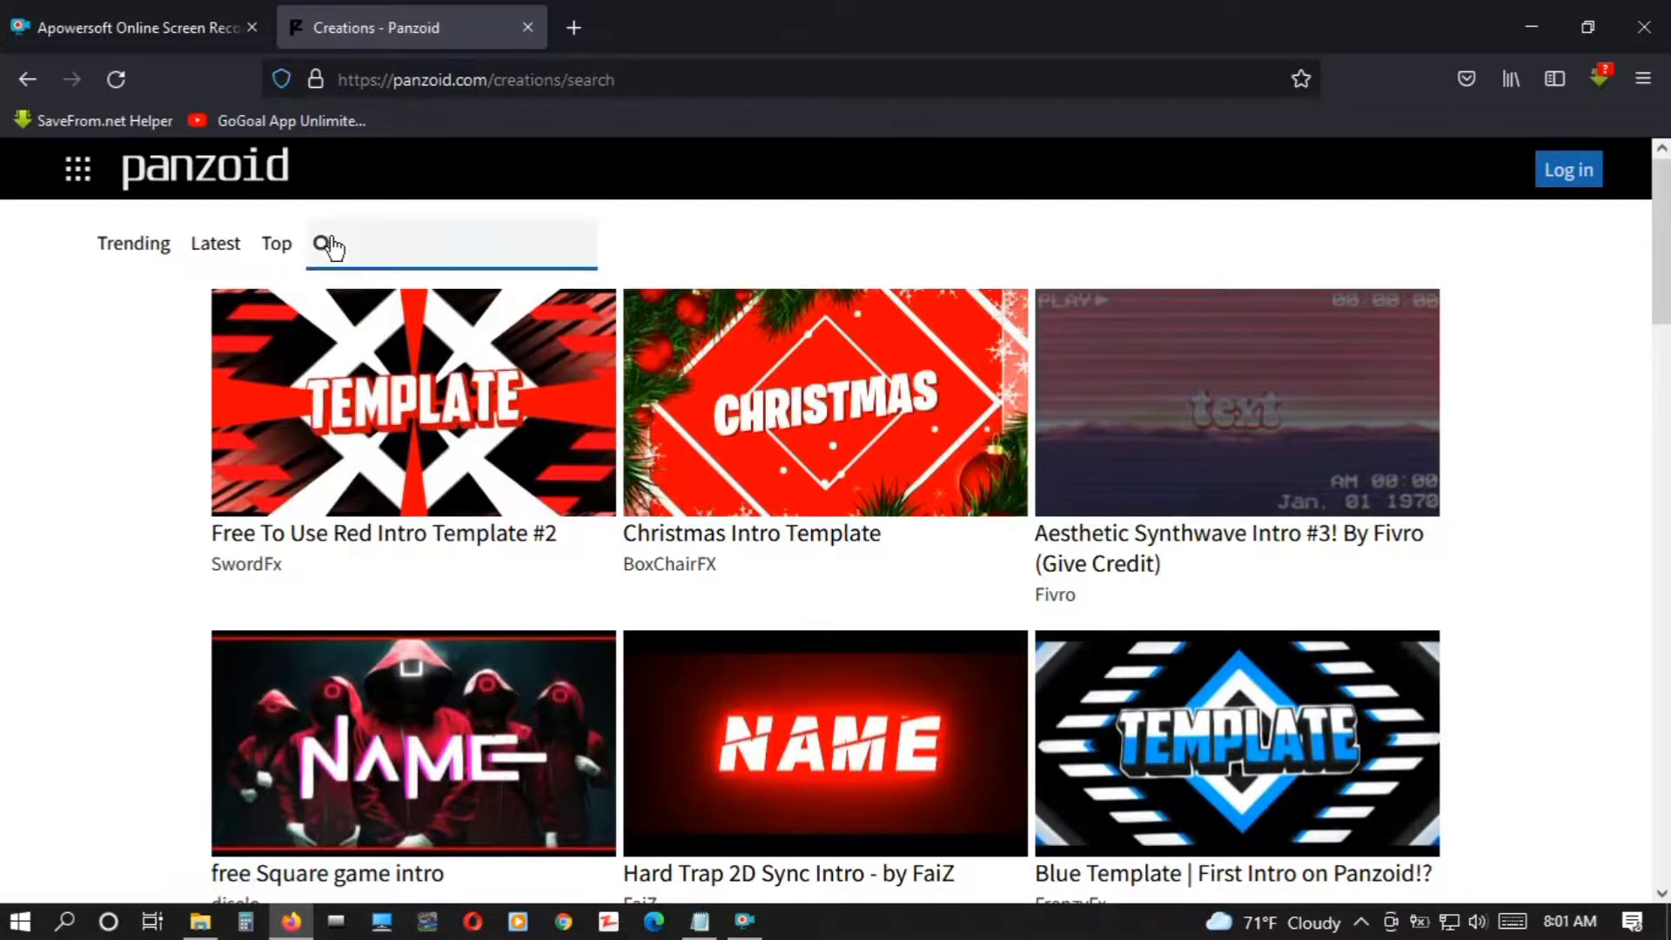
{"action": "type", "text": "tutorial"}
{"action": "key", "text": "Return"}
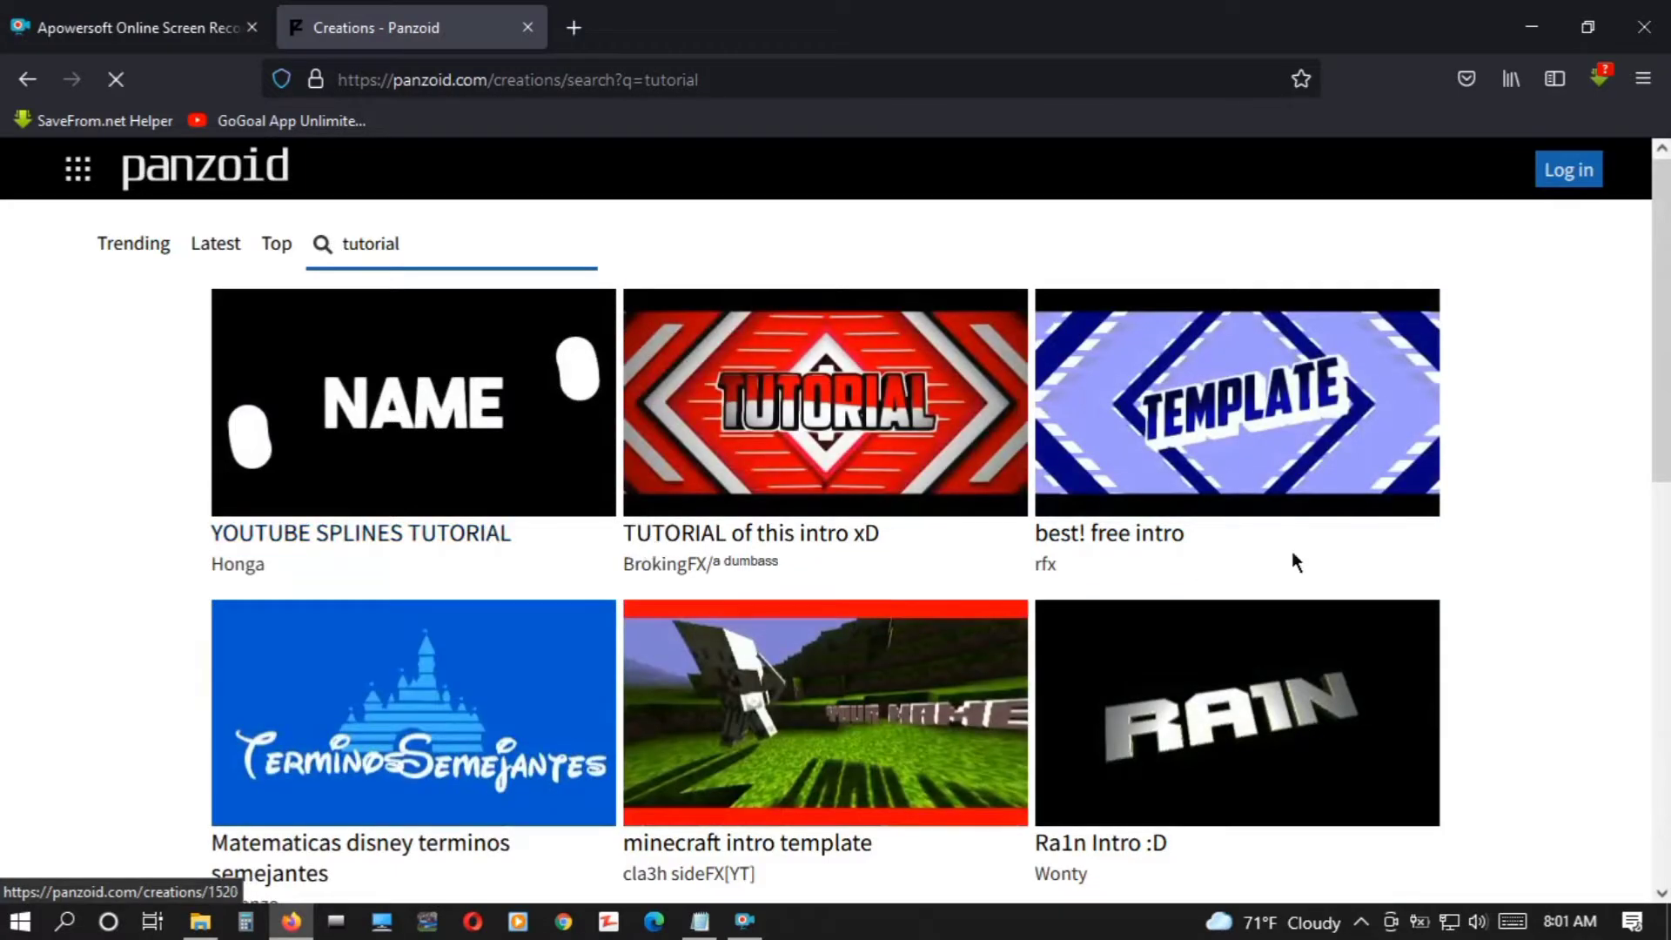
Step: Browse the search results and open the "TUTORIAL of this intro xD" template in Clipmaker
{"action": "left_click_drag", "start_coordinate": [1663, 332], "coordinate": [1655, 740]}
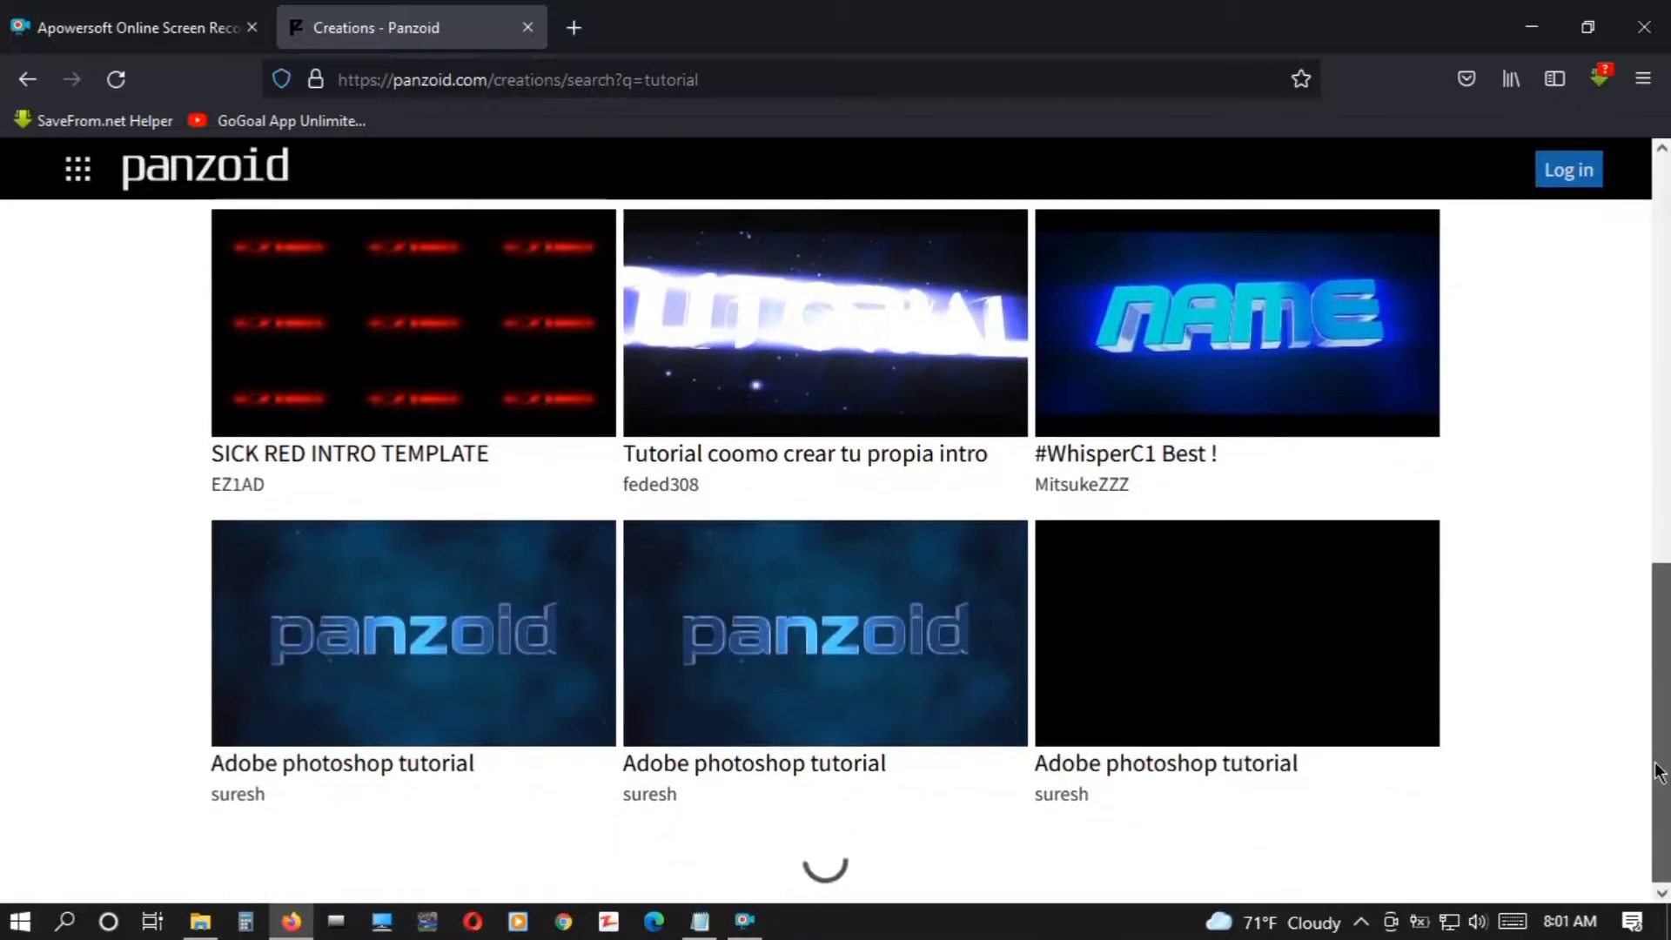
{"action": "scroll", "coordinate": [825, 551], "scroll_direction": "up", "scroll_amount": 14}
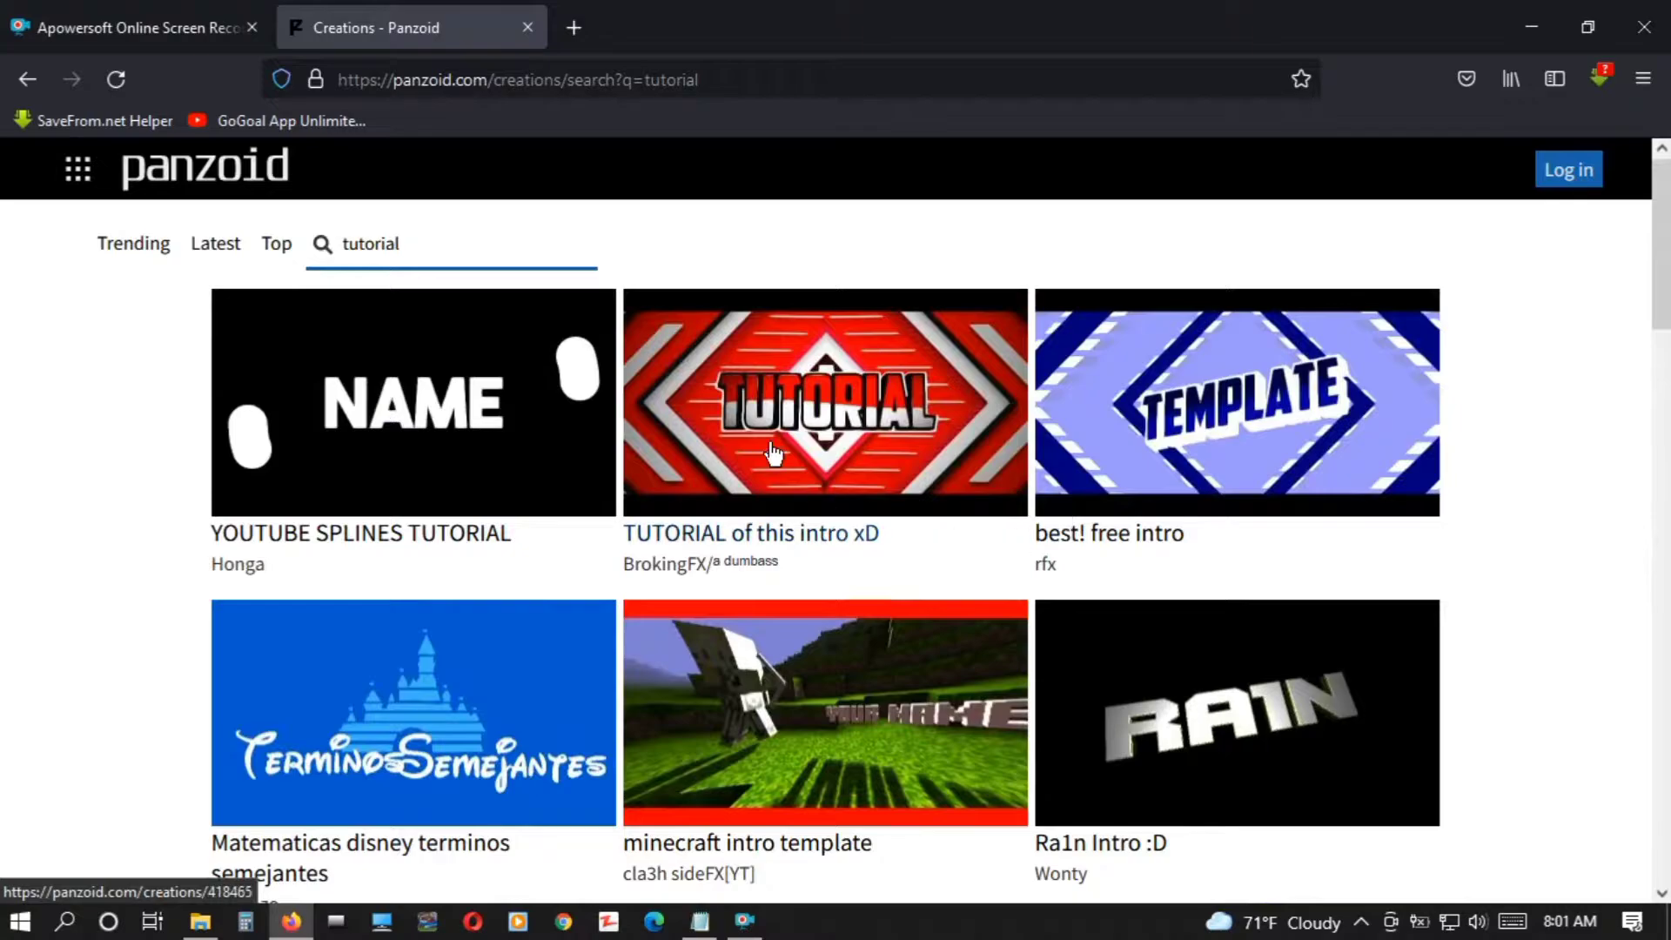
{"action": "left_click", "coordinate": [773, 453]}
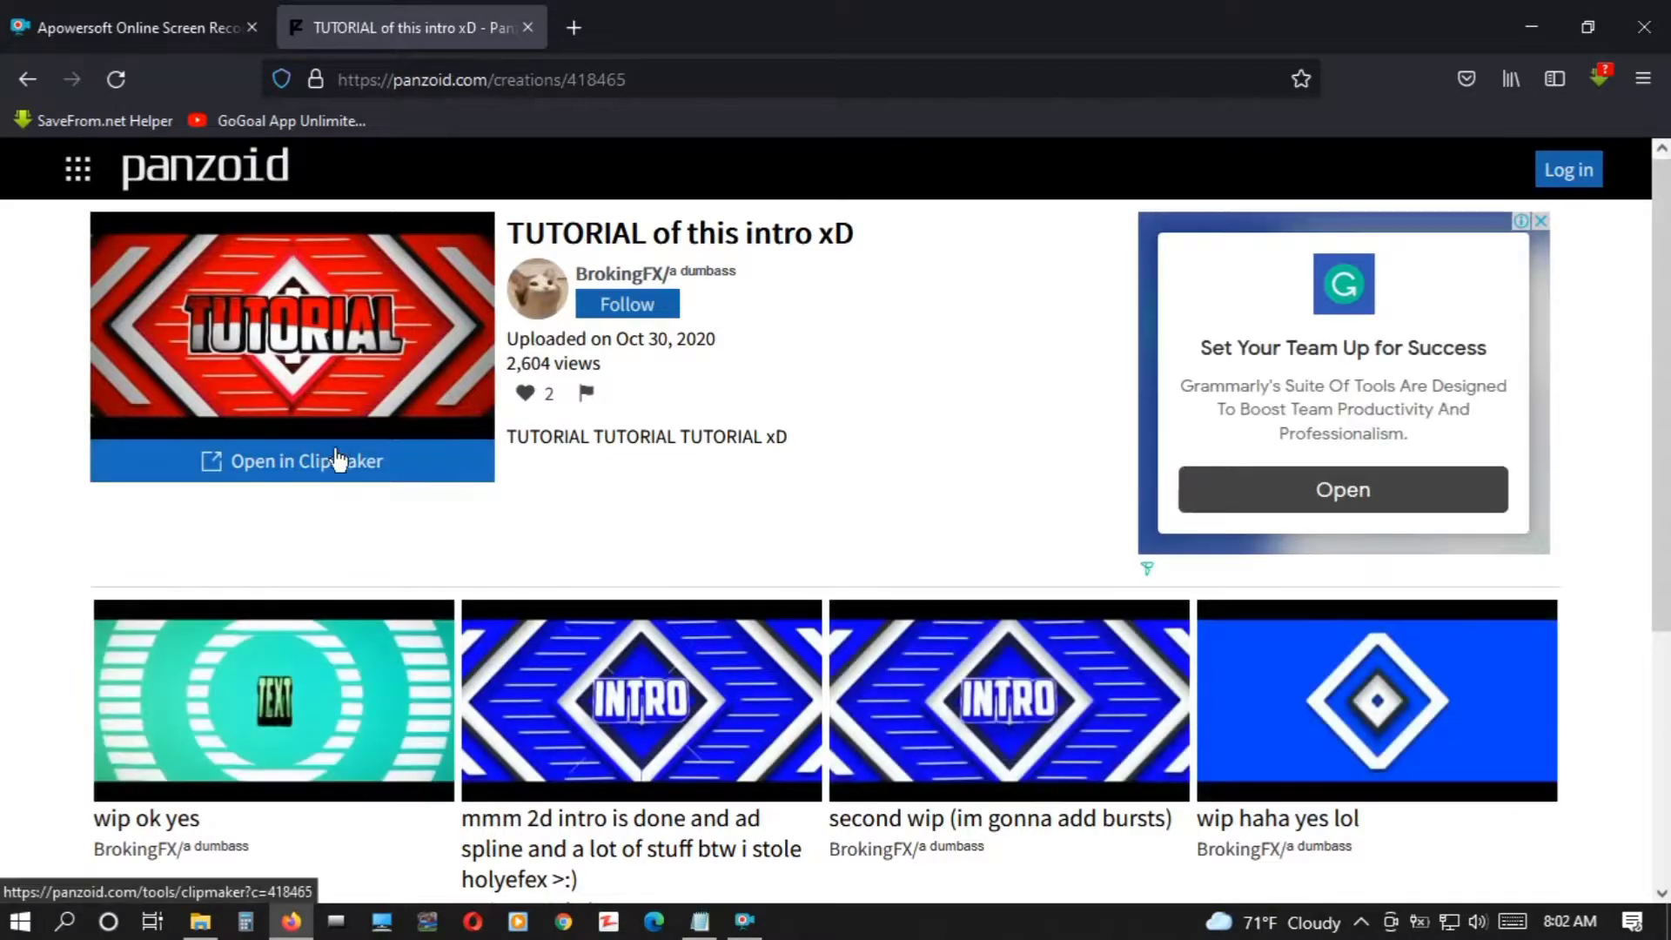
{"action": "left_click", "coordinate": [319, 467]}
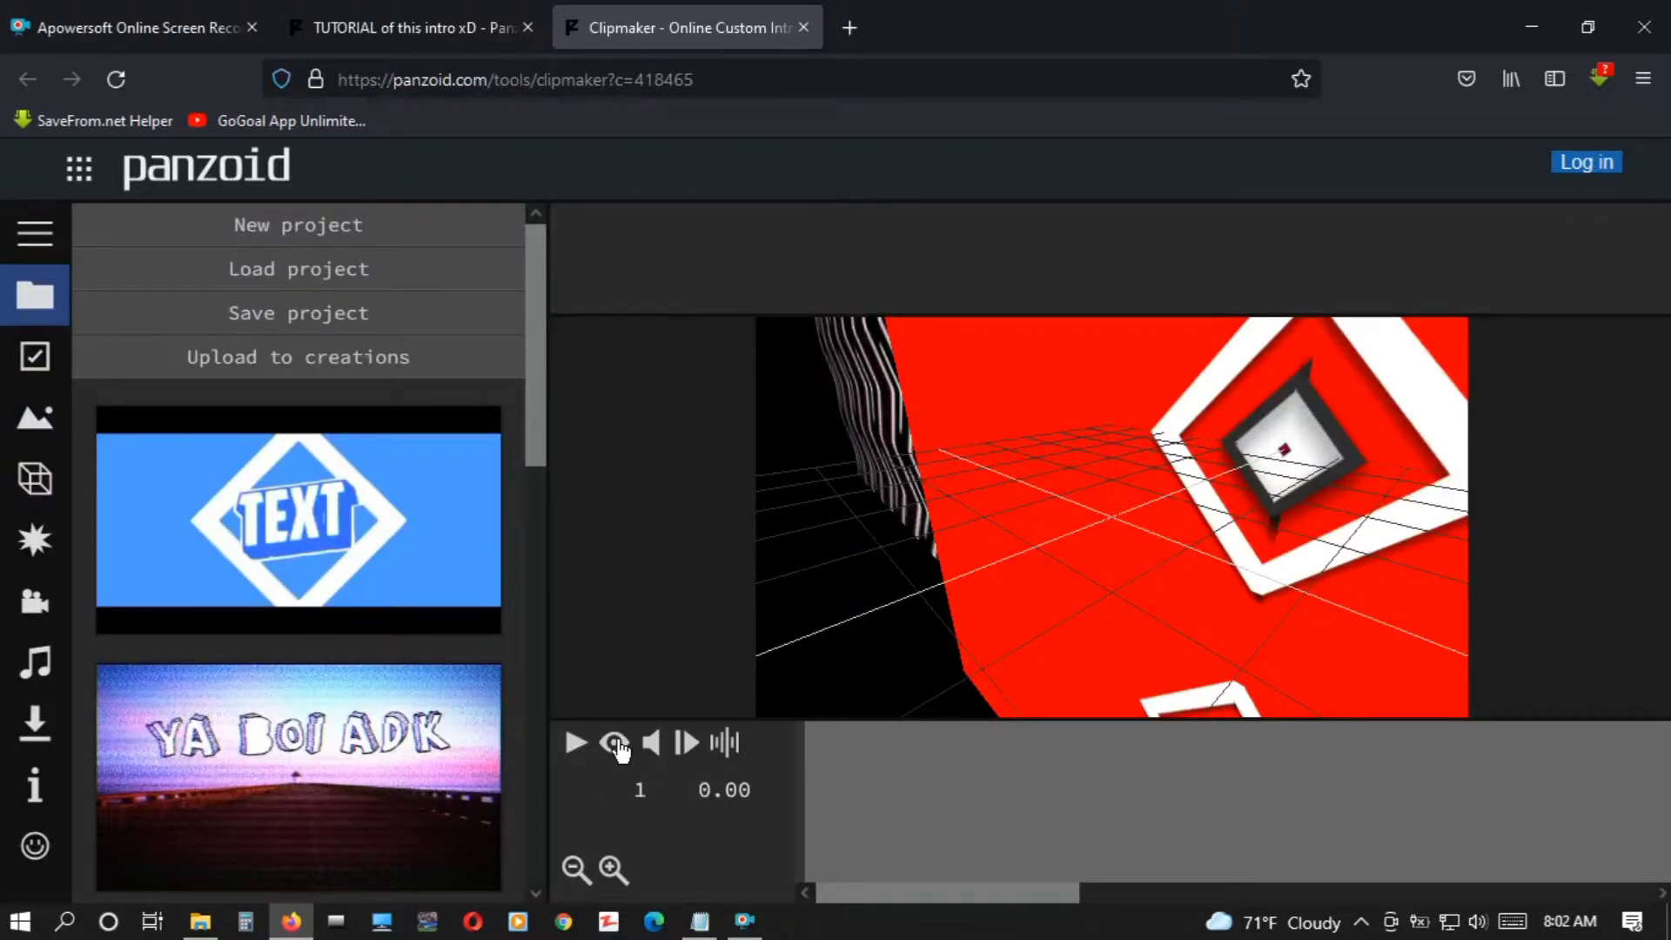
Step: Switch the preview to the camera view and play the intro template briefly, then pause it
{"action": "left_click", "coordinate": [615, 743]}
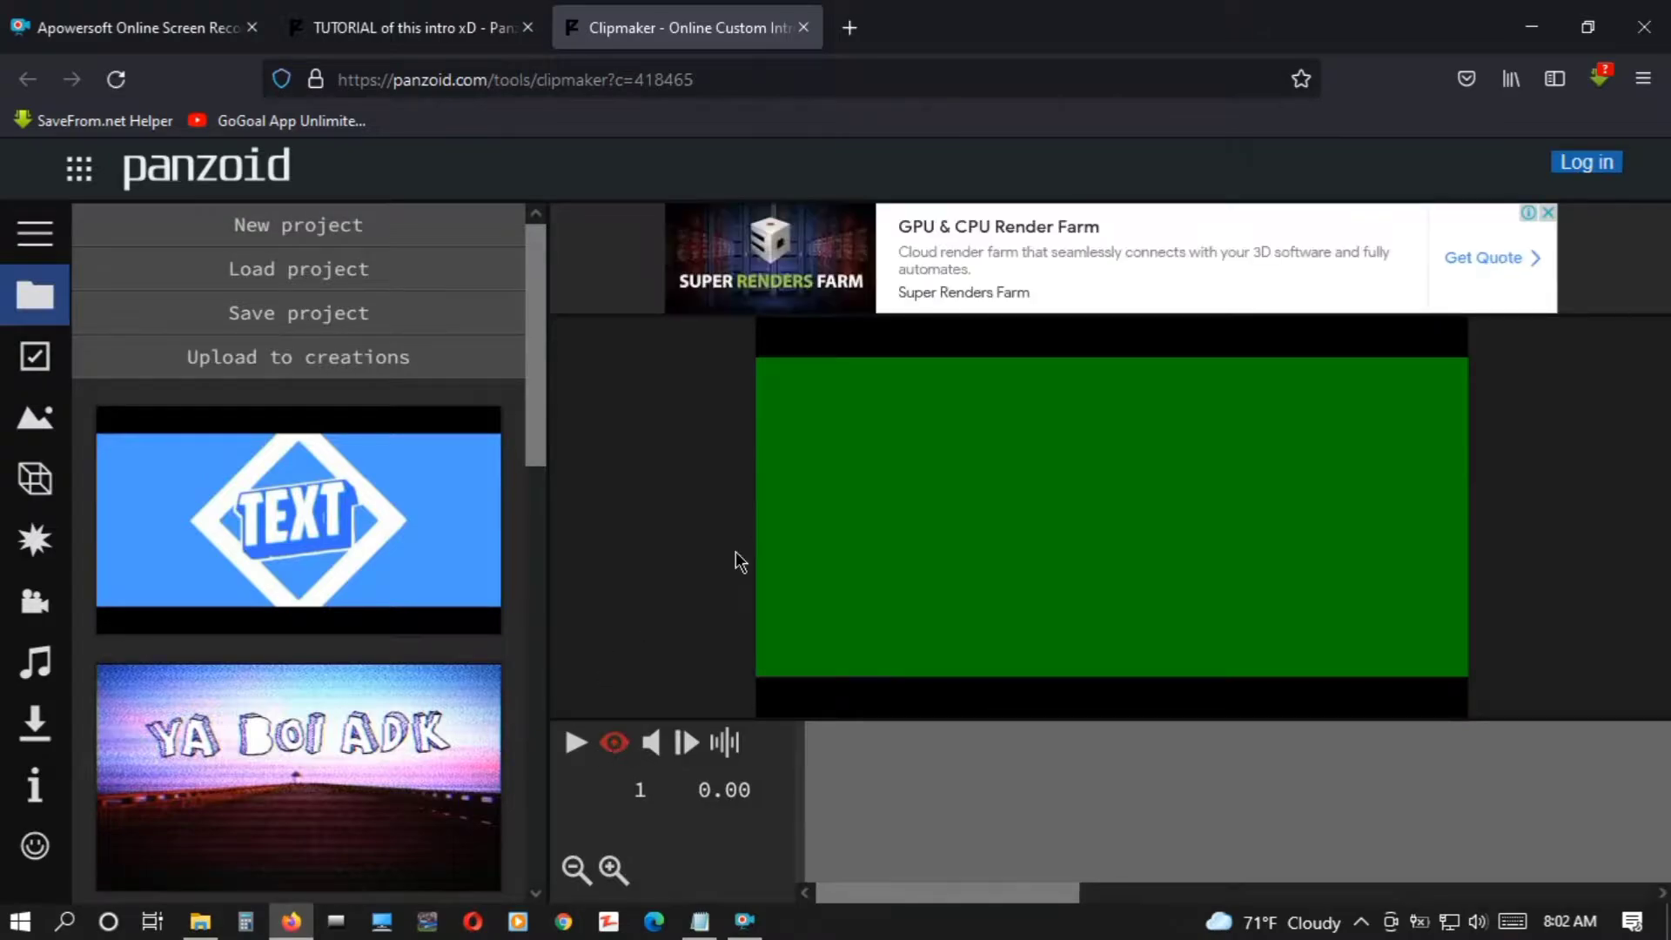
{"action": "left_click", "coordinate": [575, 744]}
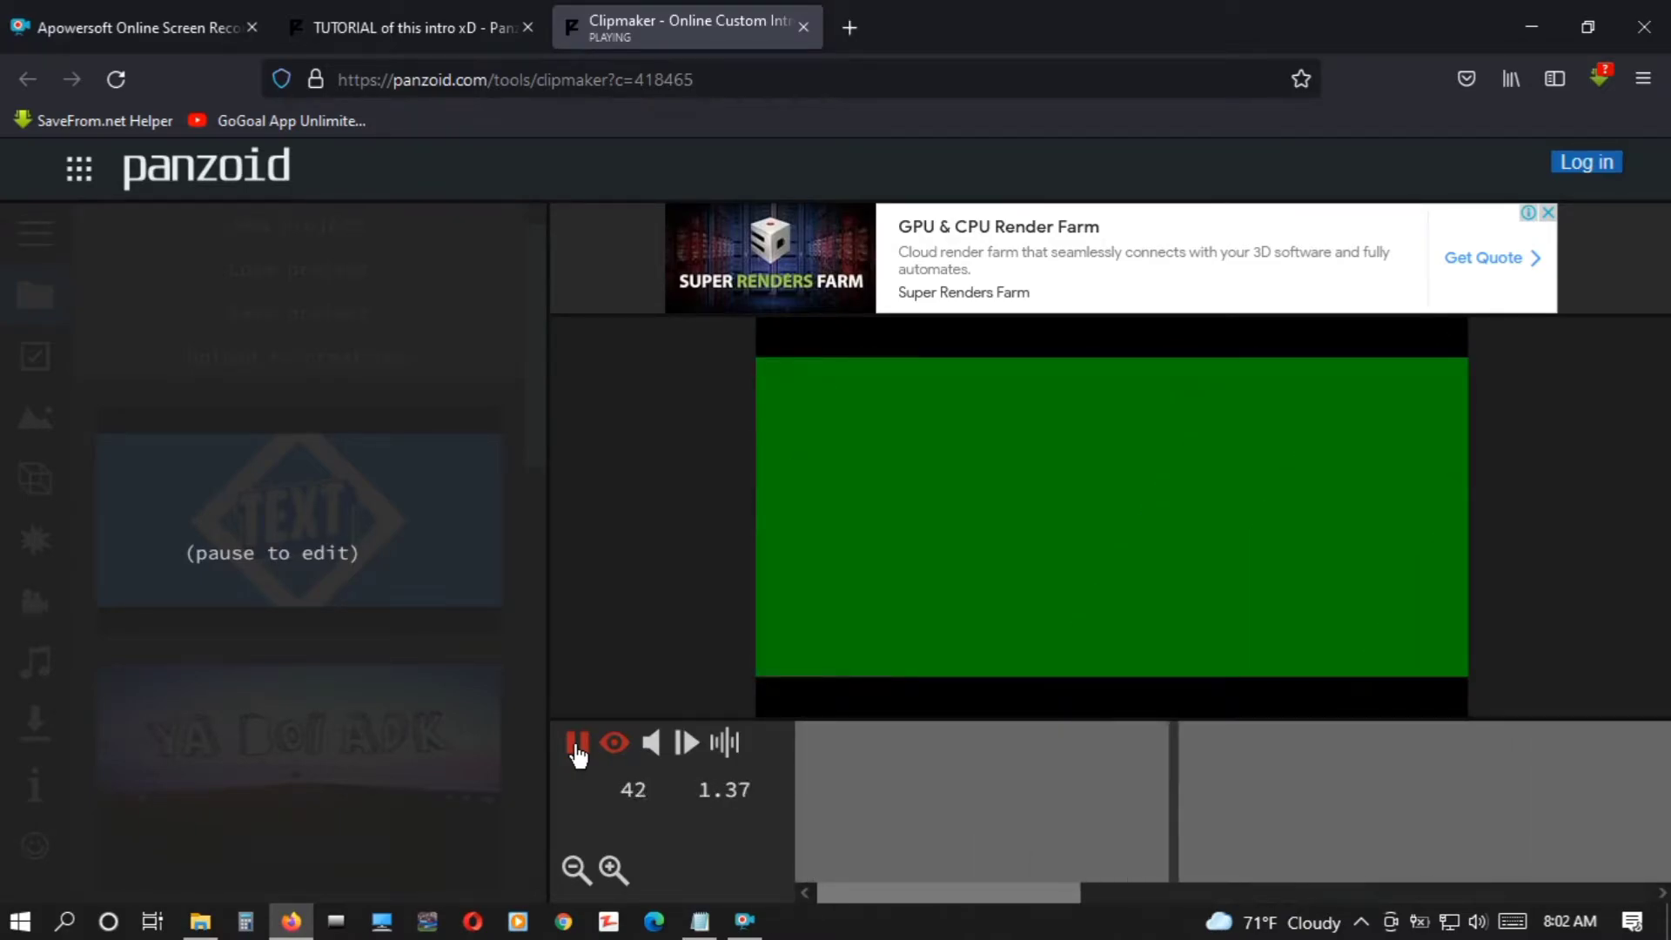
{"action": "left_click", "coordinate": [577, 747]}
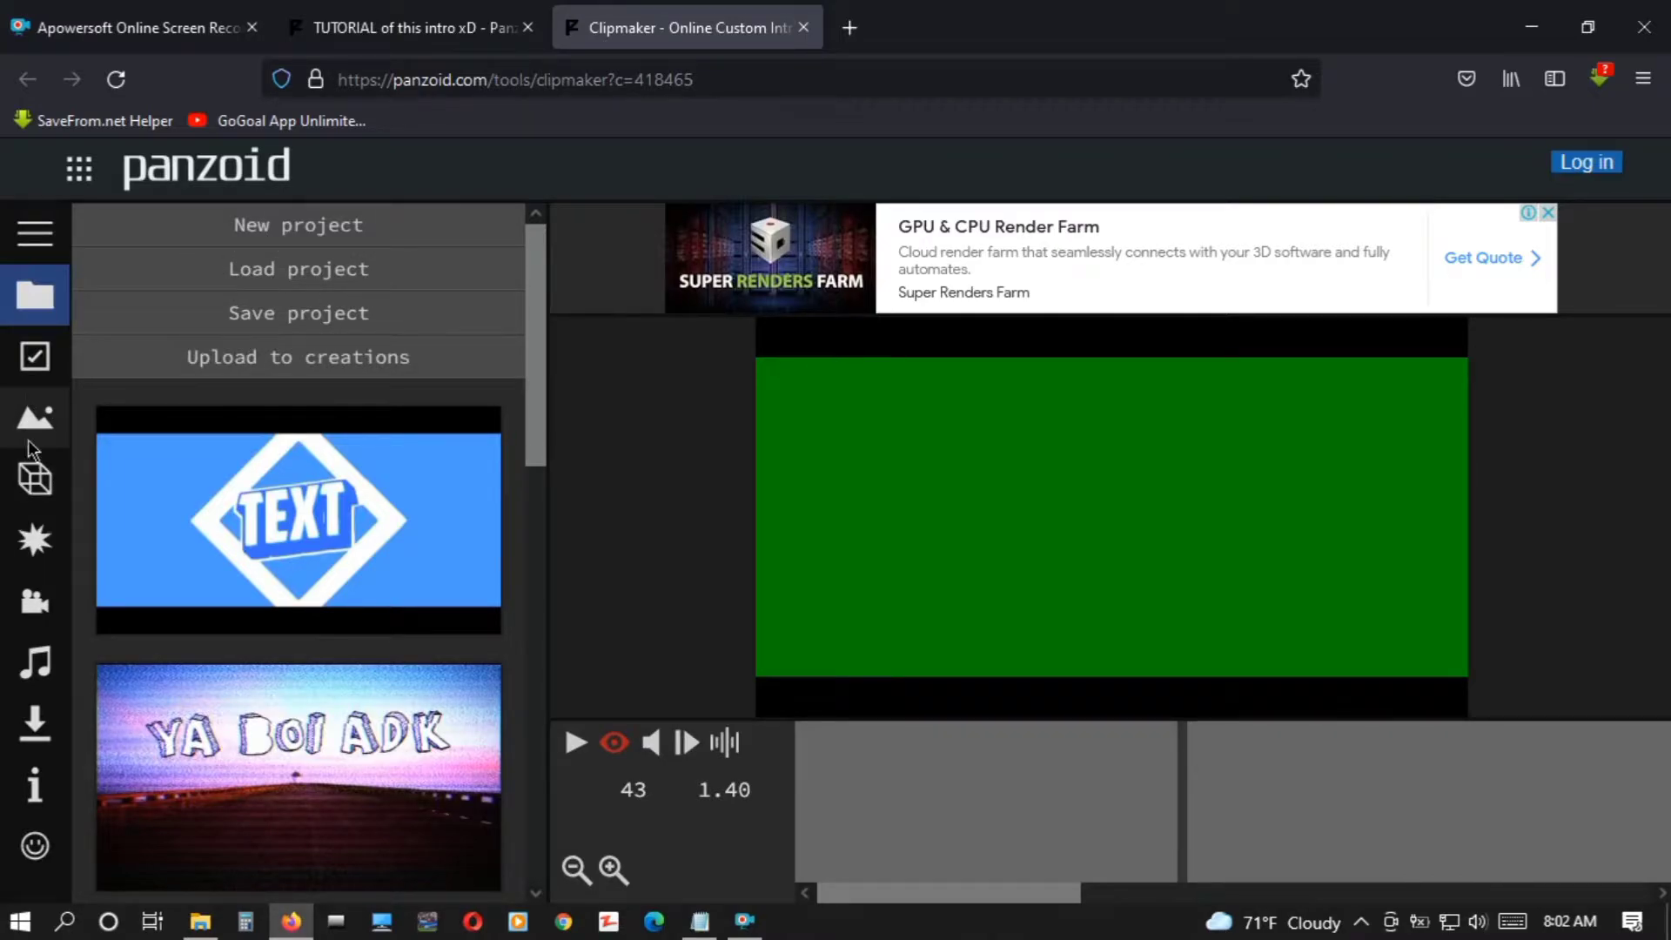
Step: Change the first TUTORIAL 3D text object in the scene to "ethio tech" and copy the new wording
{"action": "left_click", "coordinate": [31, 477]}
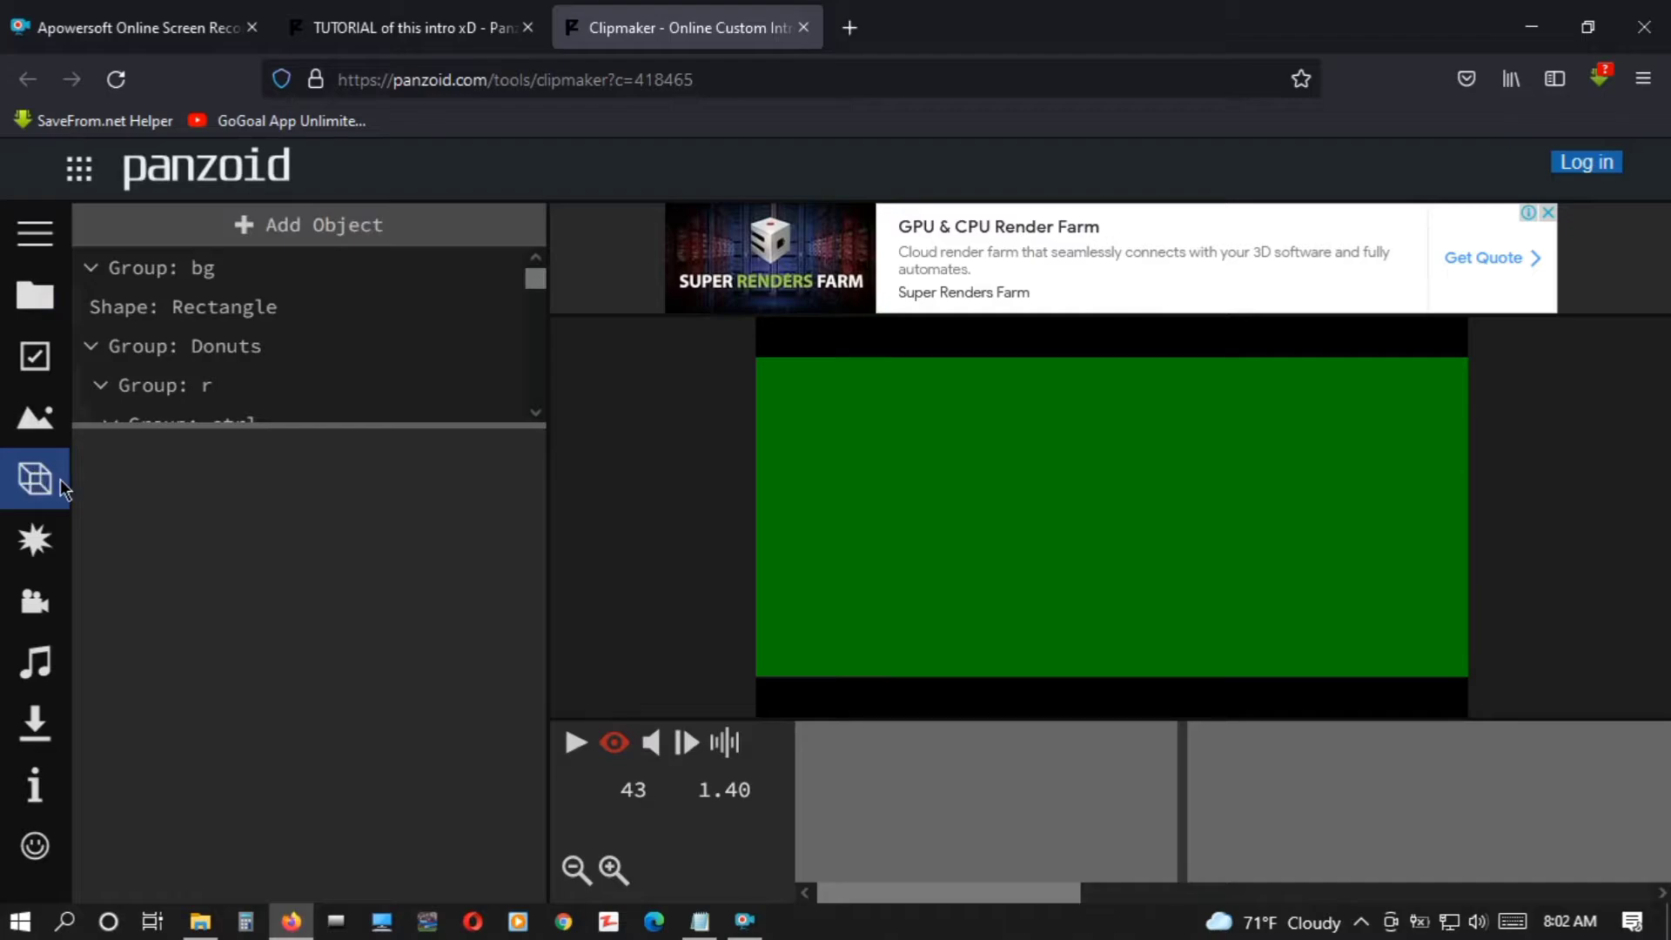
{"action": "left_click_drag", "start_coordinate": [538, 290], "coordinate": [536, 321]}
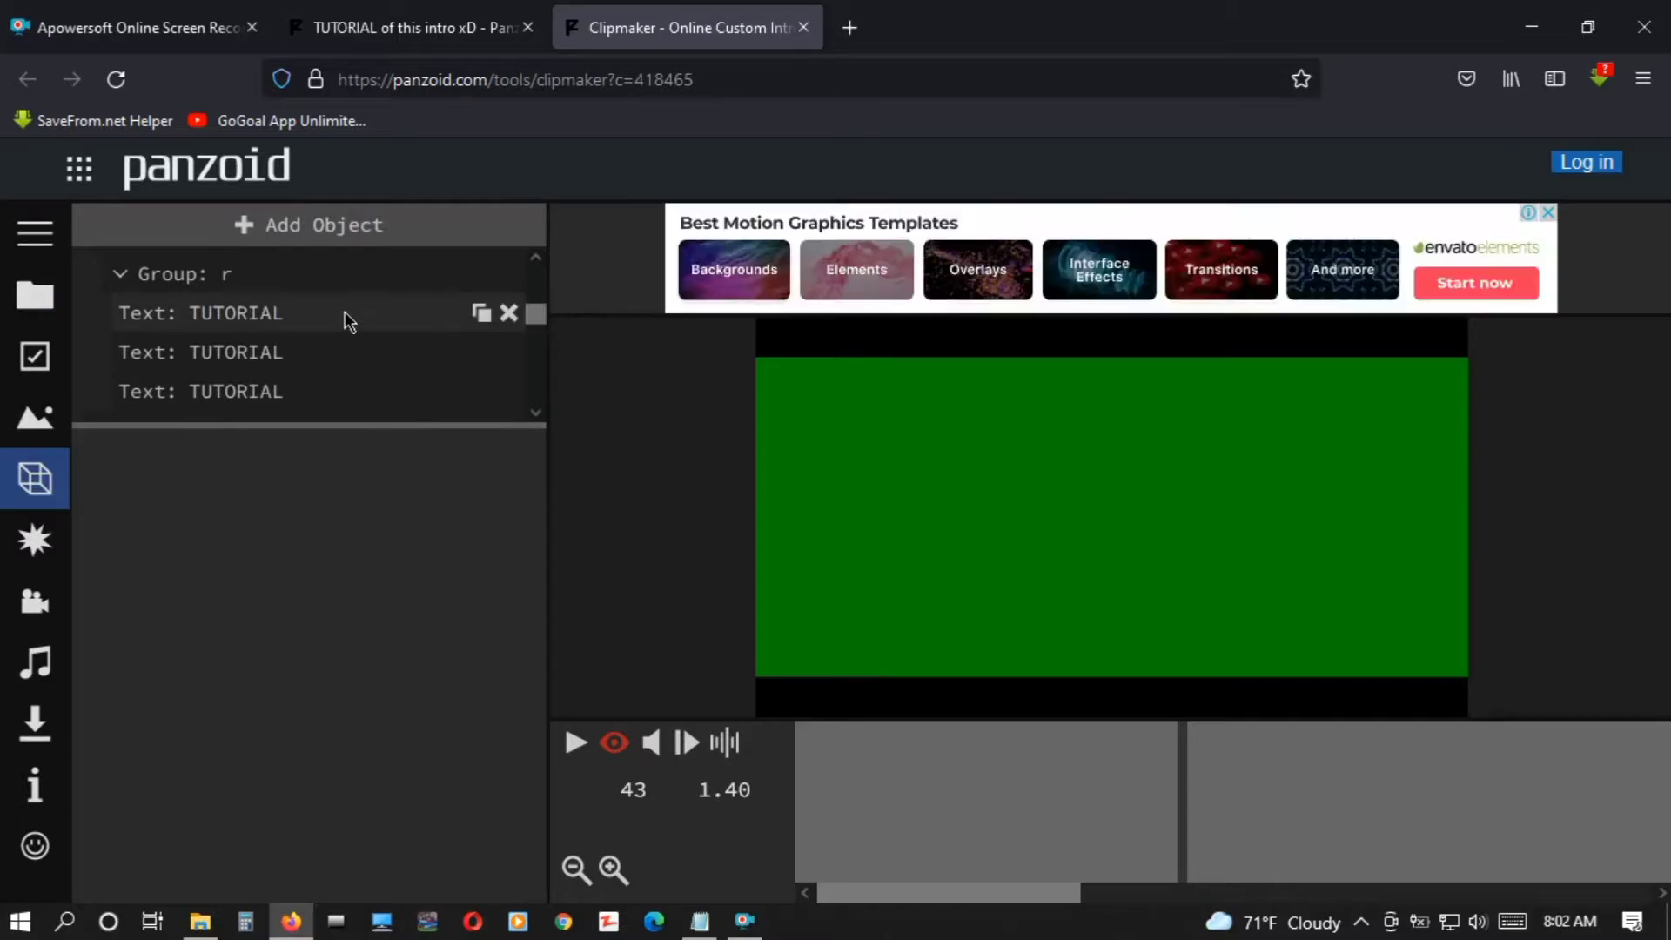
{"action": "left_click", "coordinate": [268, 322]}
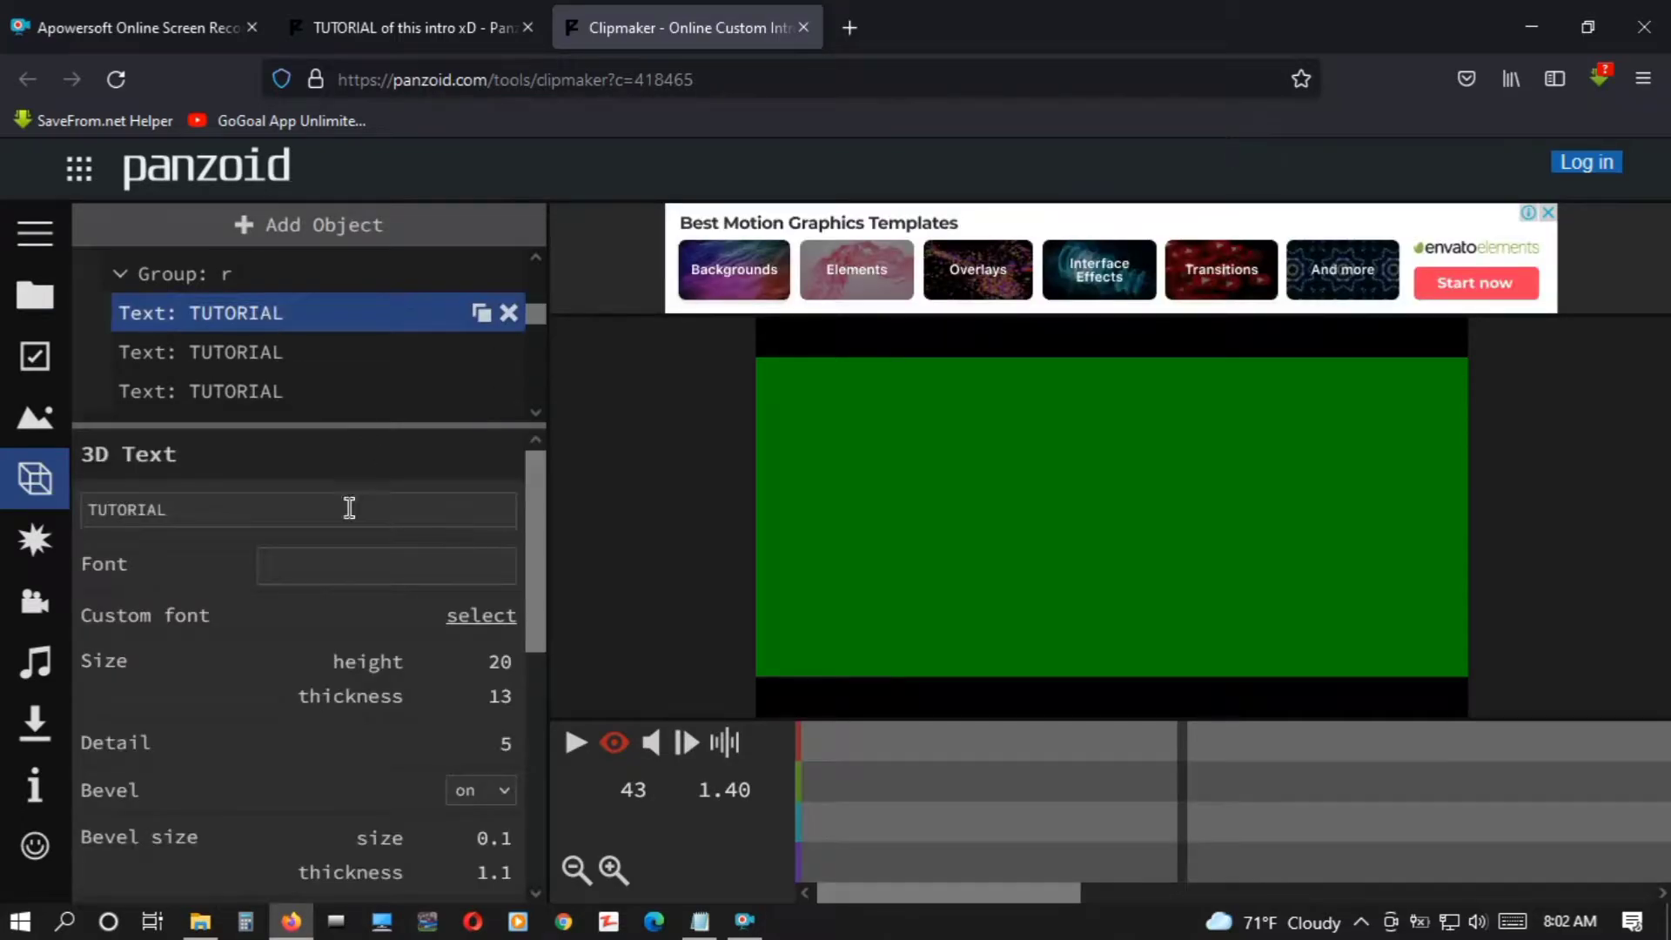
{"action": "left_click_drag", "start_coordinate": [209, 513], "coordinate": [65, 503]}
{"action": "left_click_drag", "start_coordinate": [179, 508], "coordinate": [60, 509]}
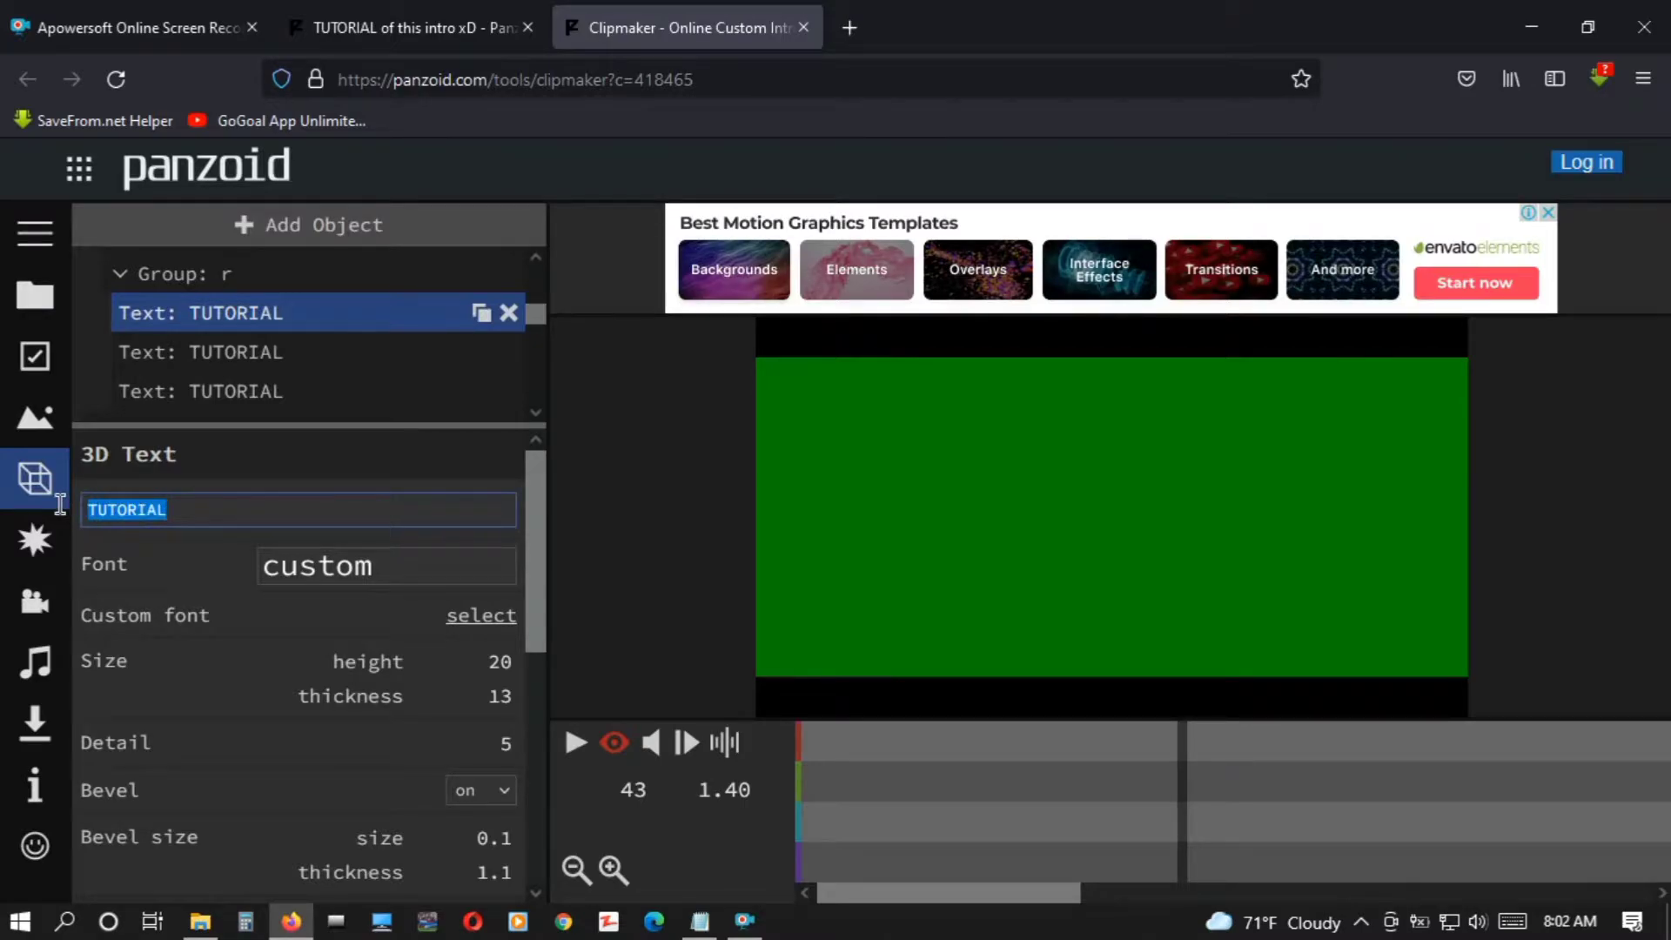
{"action": "type", "text": "ethi tech"}
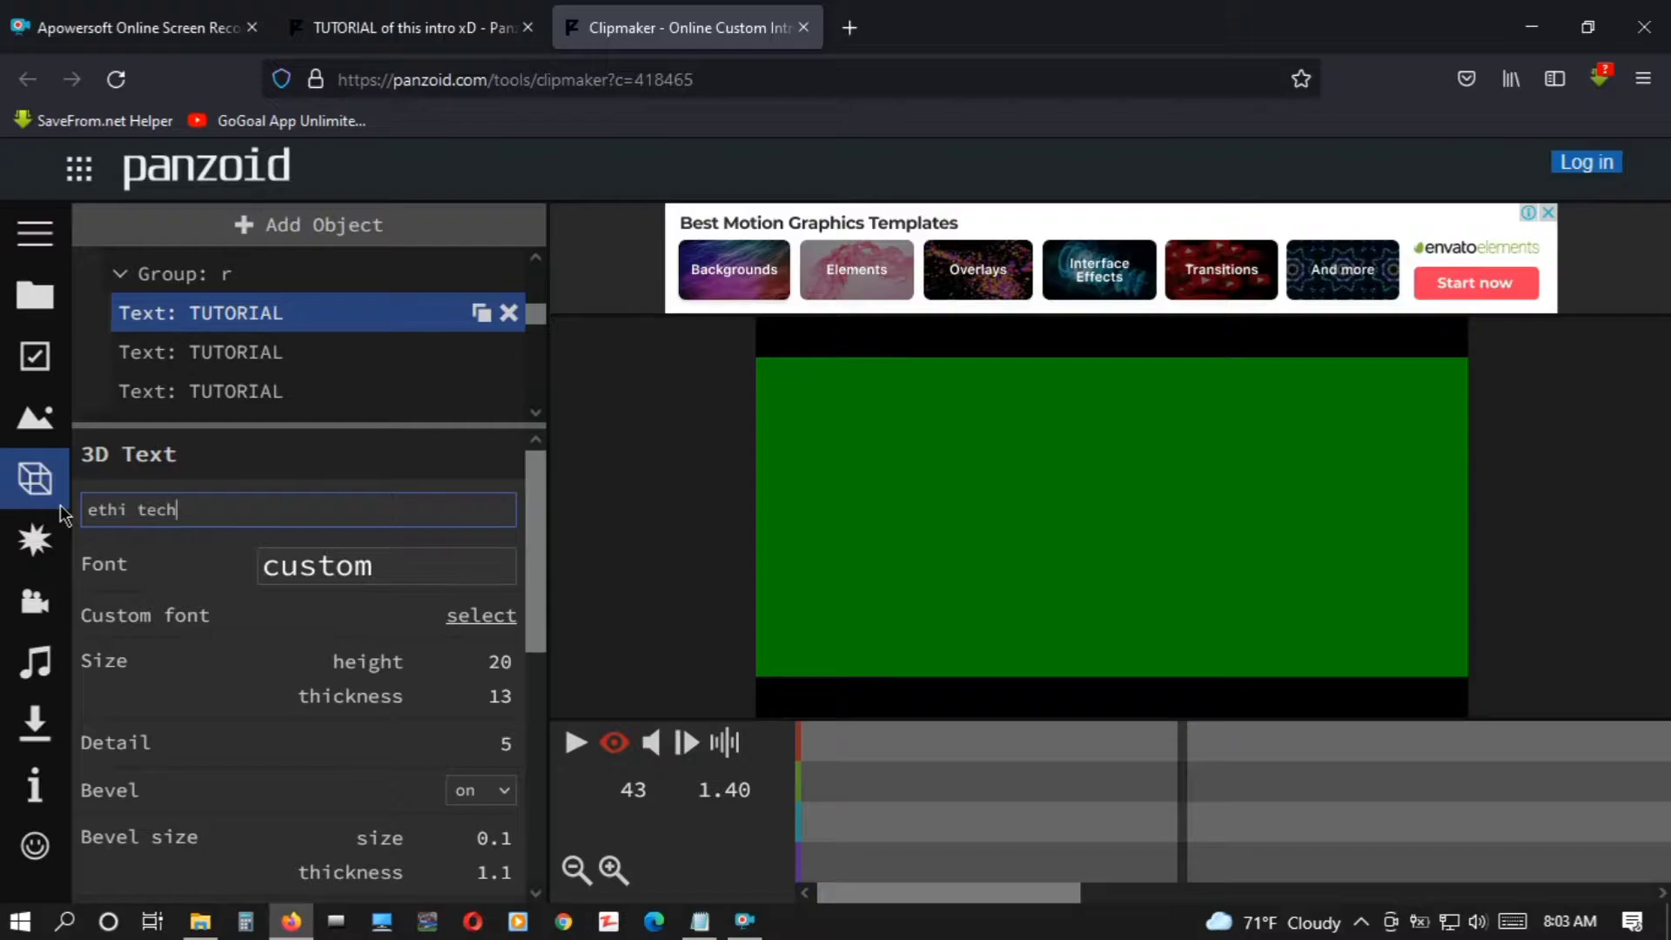
{"action": "left_click", "coordinate": [127, 509]}
{"action": "type", "text": "o"}
{"action": "left_click_drag", "start_coordinate": [186, 509], "coordinate": [3, 510]}
{"action": "key", "text": "ctrl+c"}
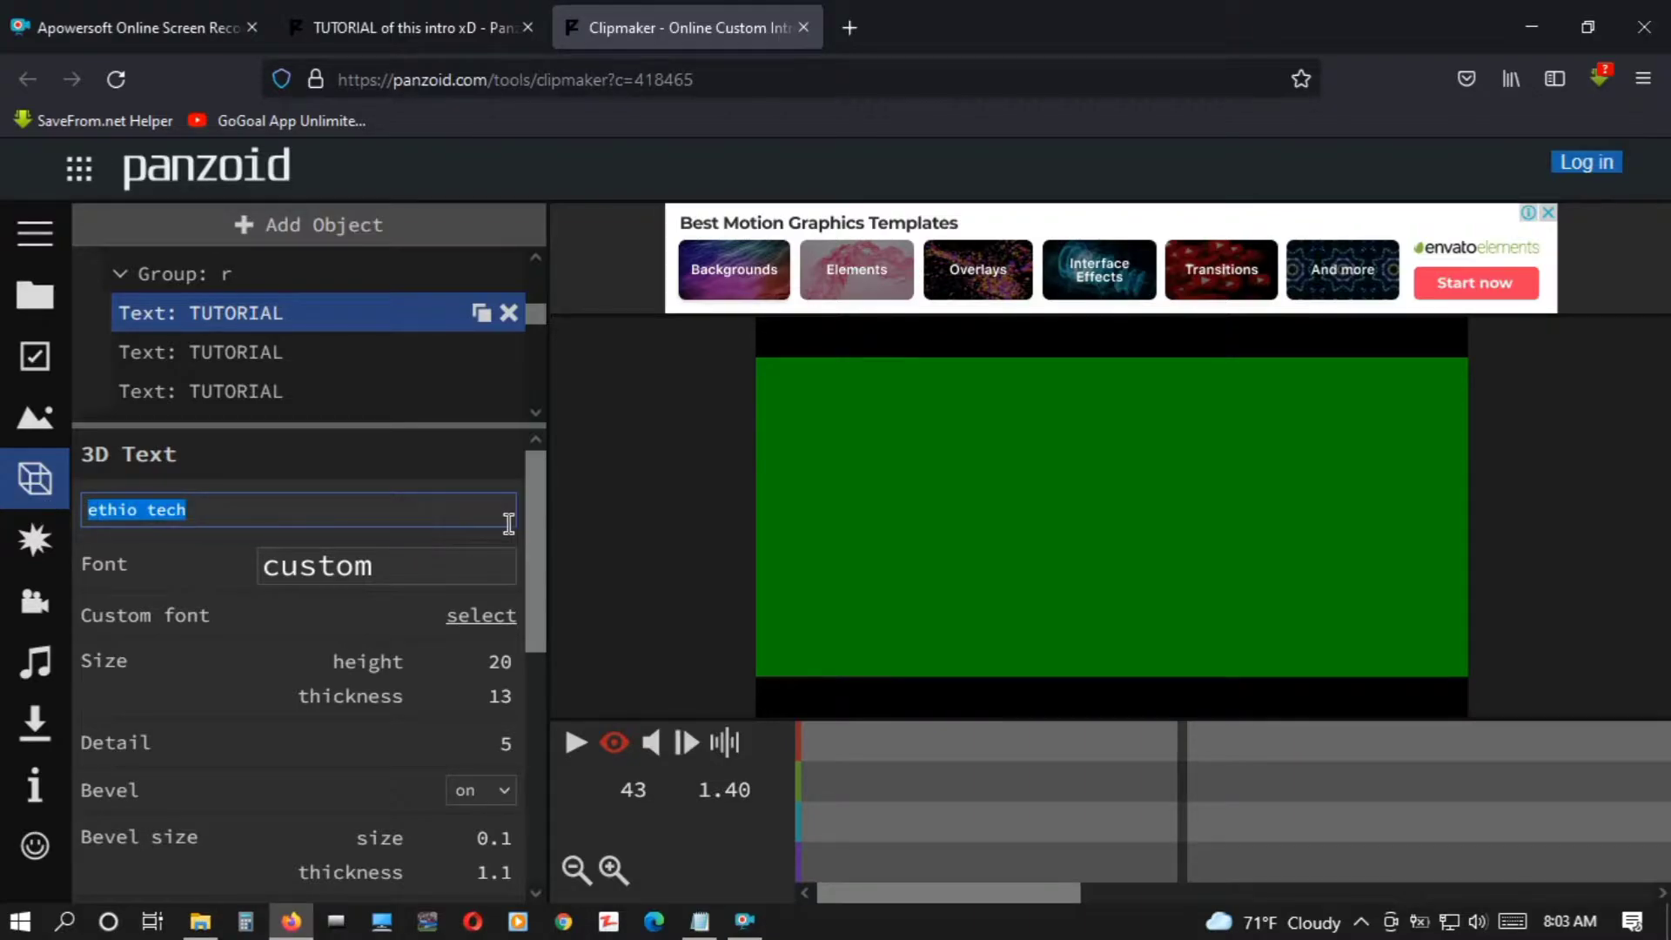
{"action": "left_click", "coordinate": [456, 474]}
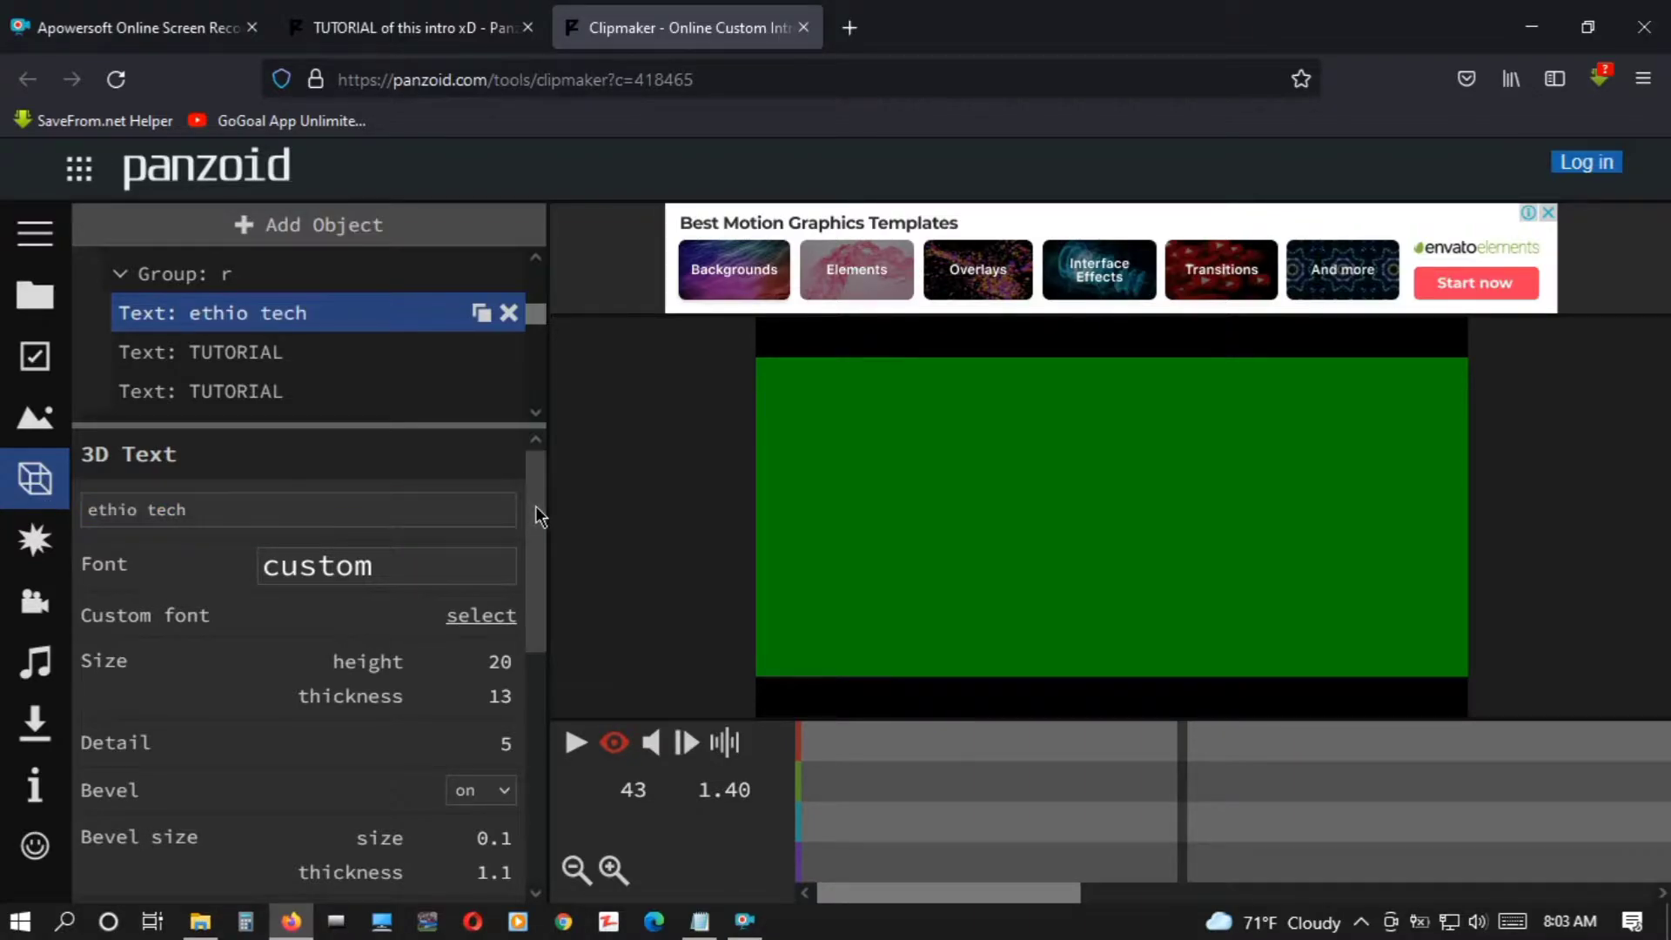
{"action": "left_click_drag", "start_coordinate": [535, 520], "coordinate": [536, 521]}
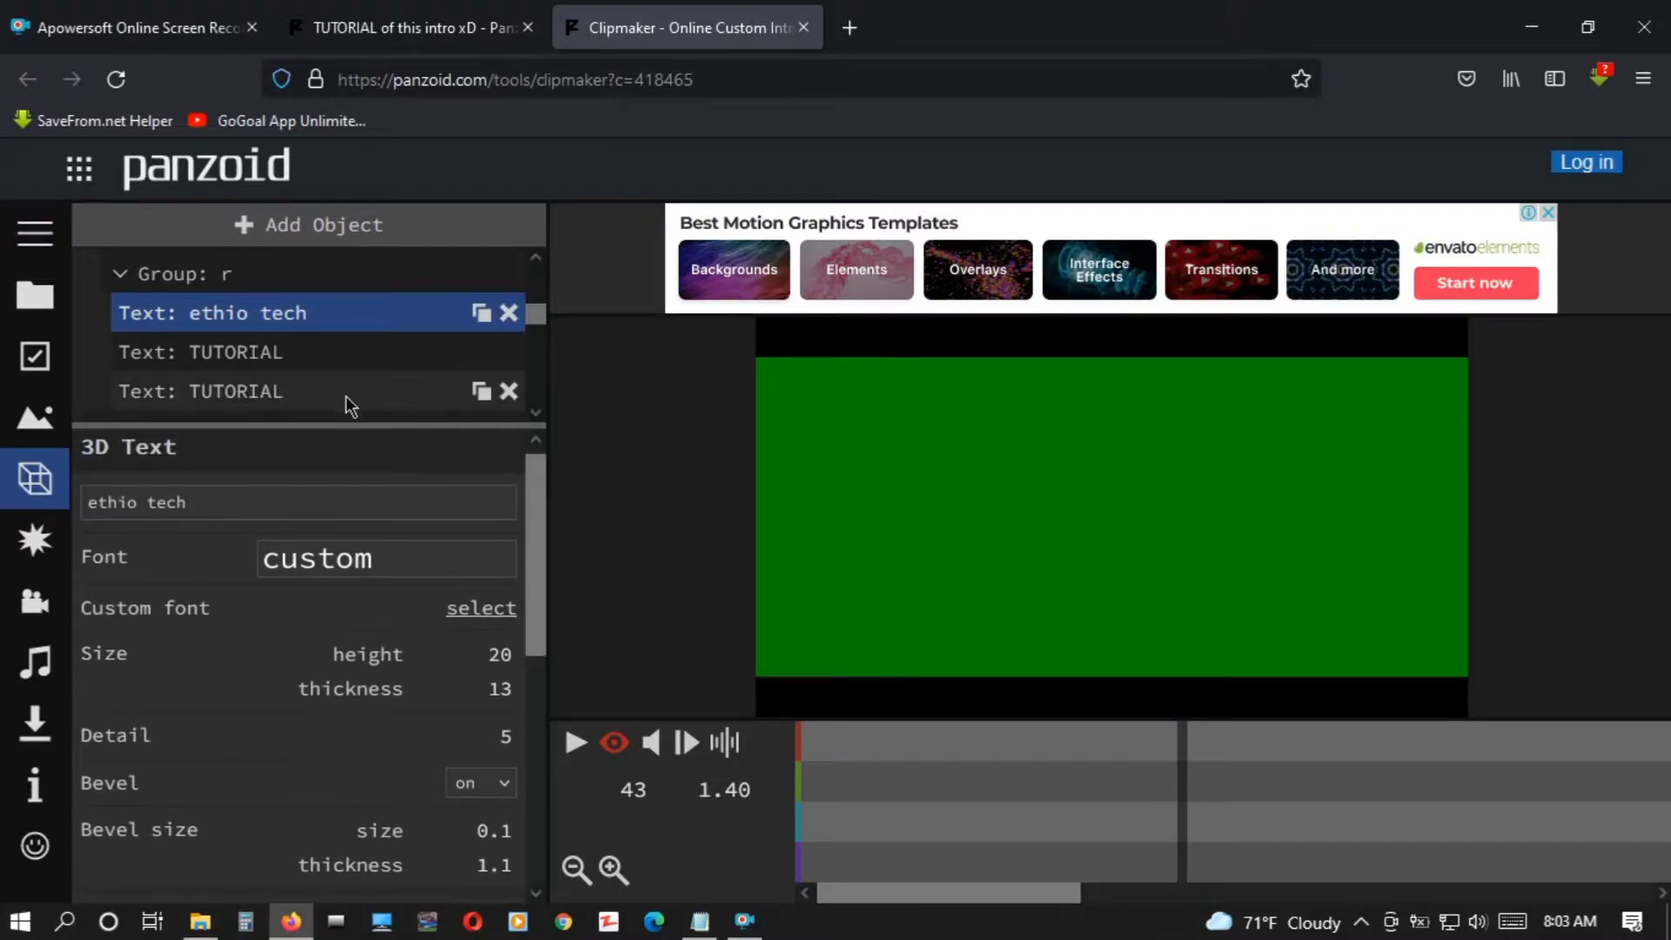
Step: Replace the wording of the other two TUTORIAL text objects in the same group with "ethio tech"
{"action": "left_click", "coordinate": [313, 359]}
{"action": "left_click_drag", "start_coordinate": [217, 507], "coordinate": [15, 510]}
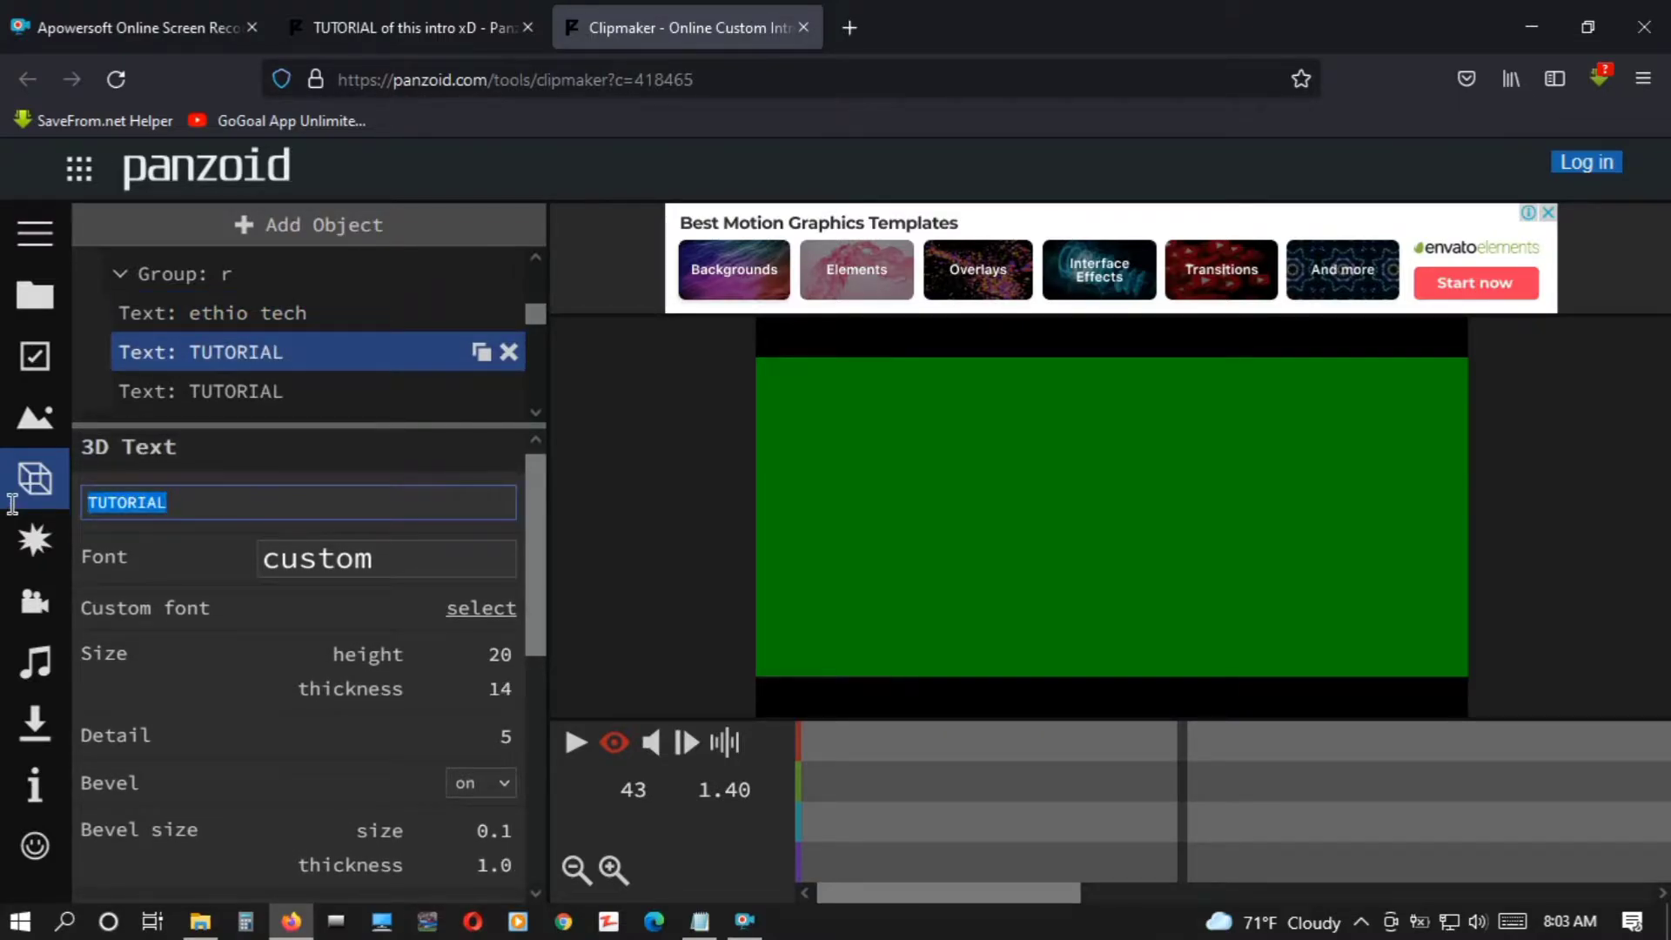
{"action": "key", "text": "ctrl+v"}
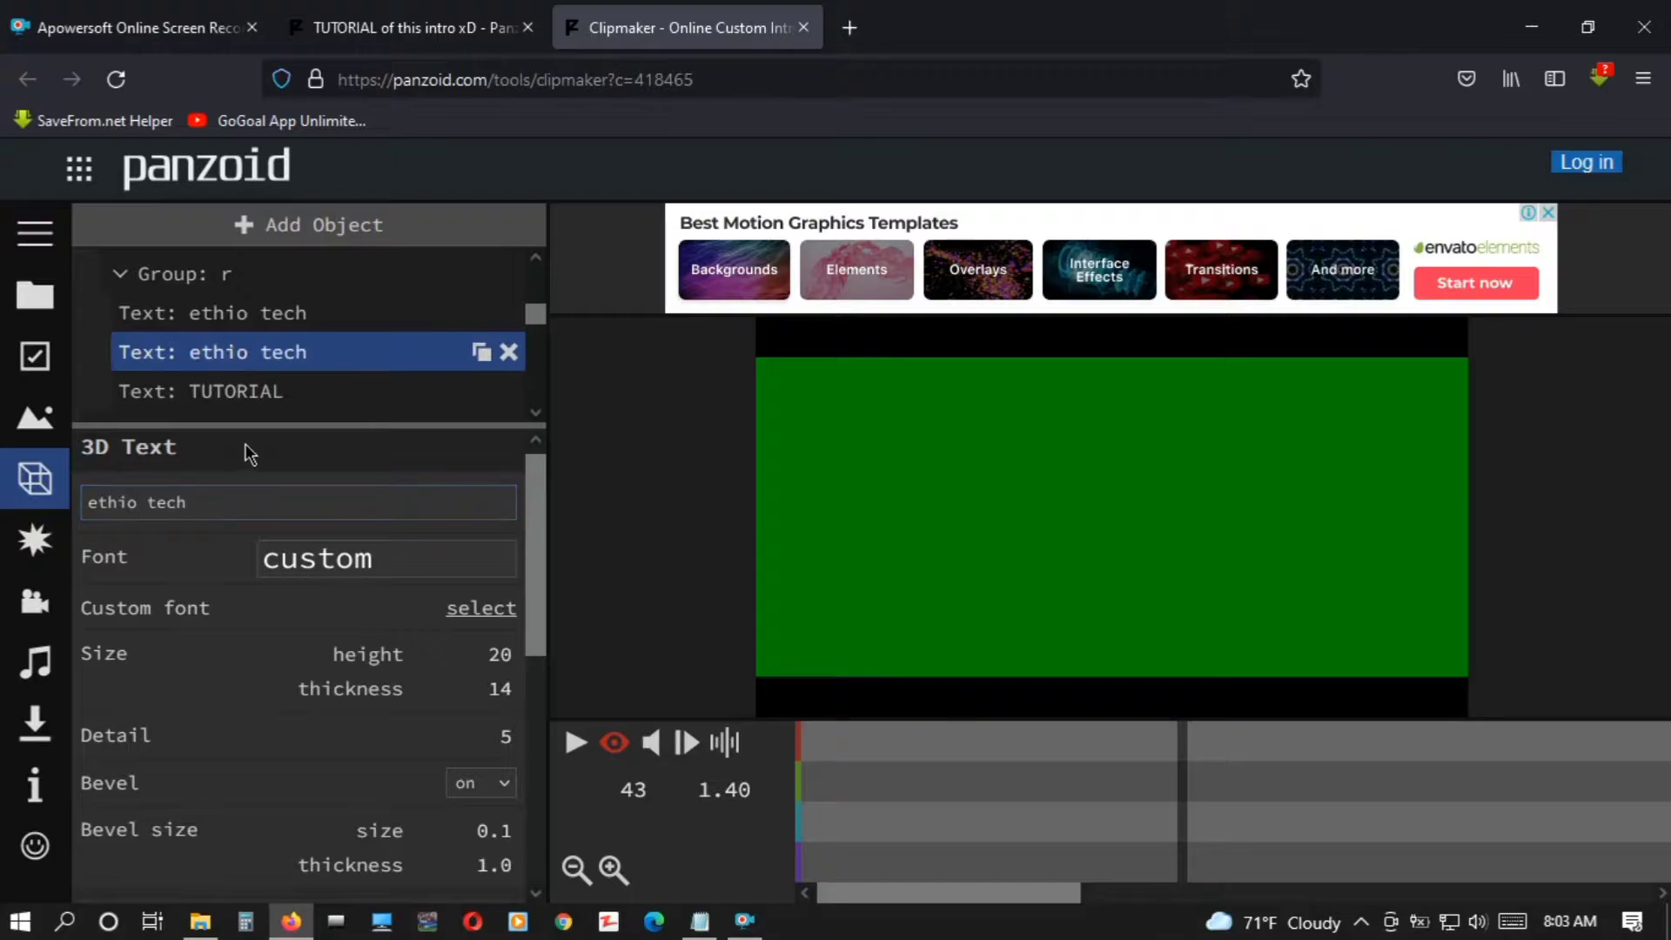
{"action": "left_click", "coordinate": [252, 402]}
{"action": "left_click_drag", "start_coordinate": [178, 498], "coordinate": [4, 516]}
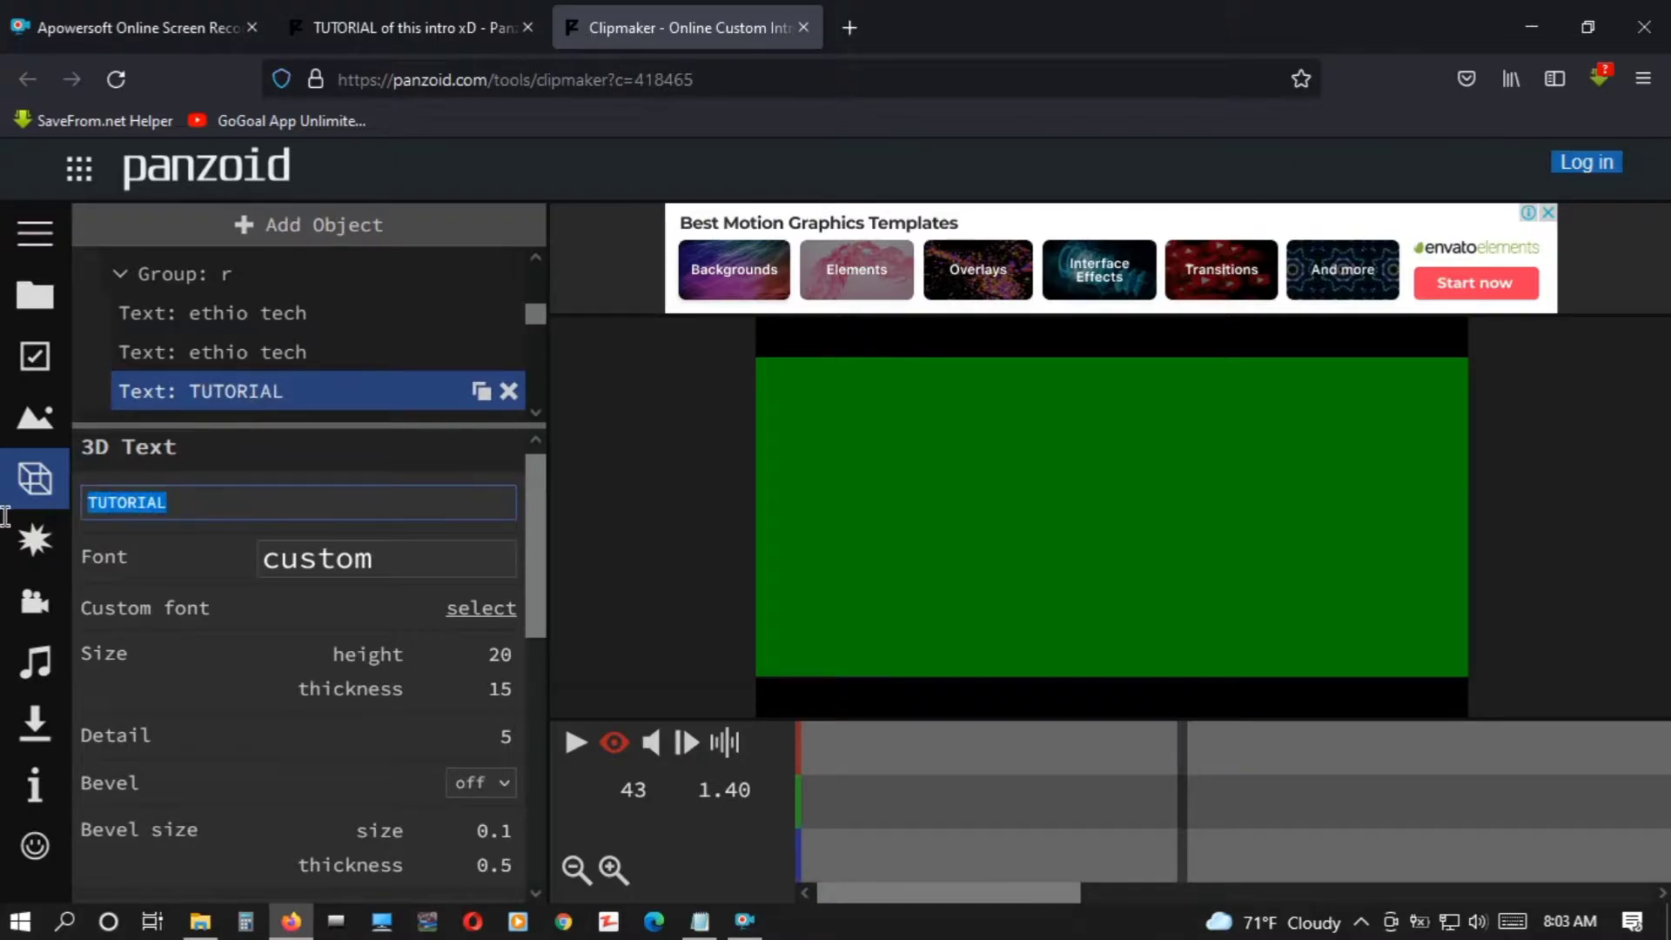
{"action": "key", "text": "ctrl+v"}
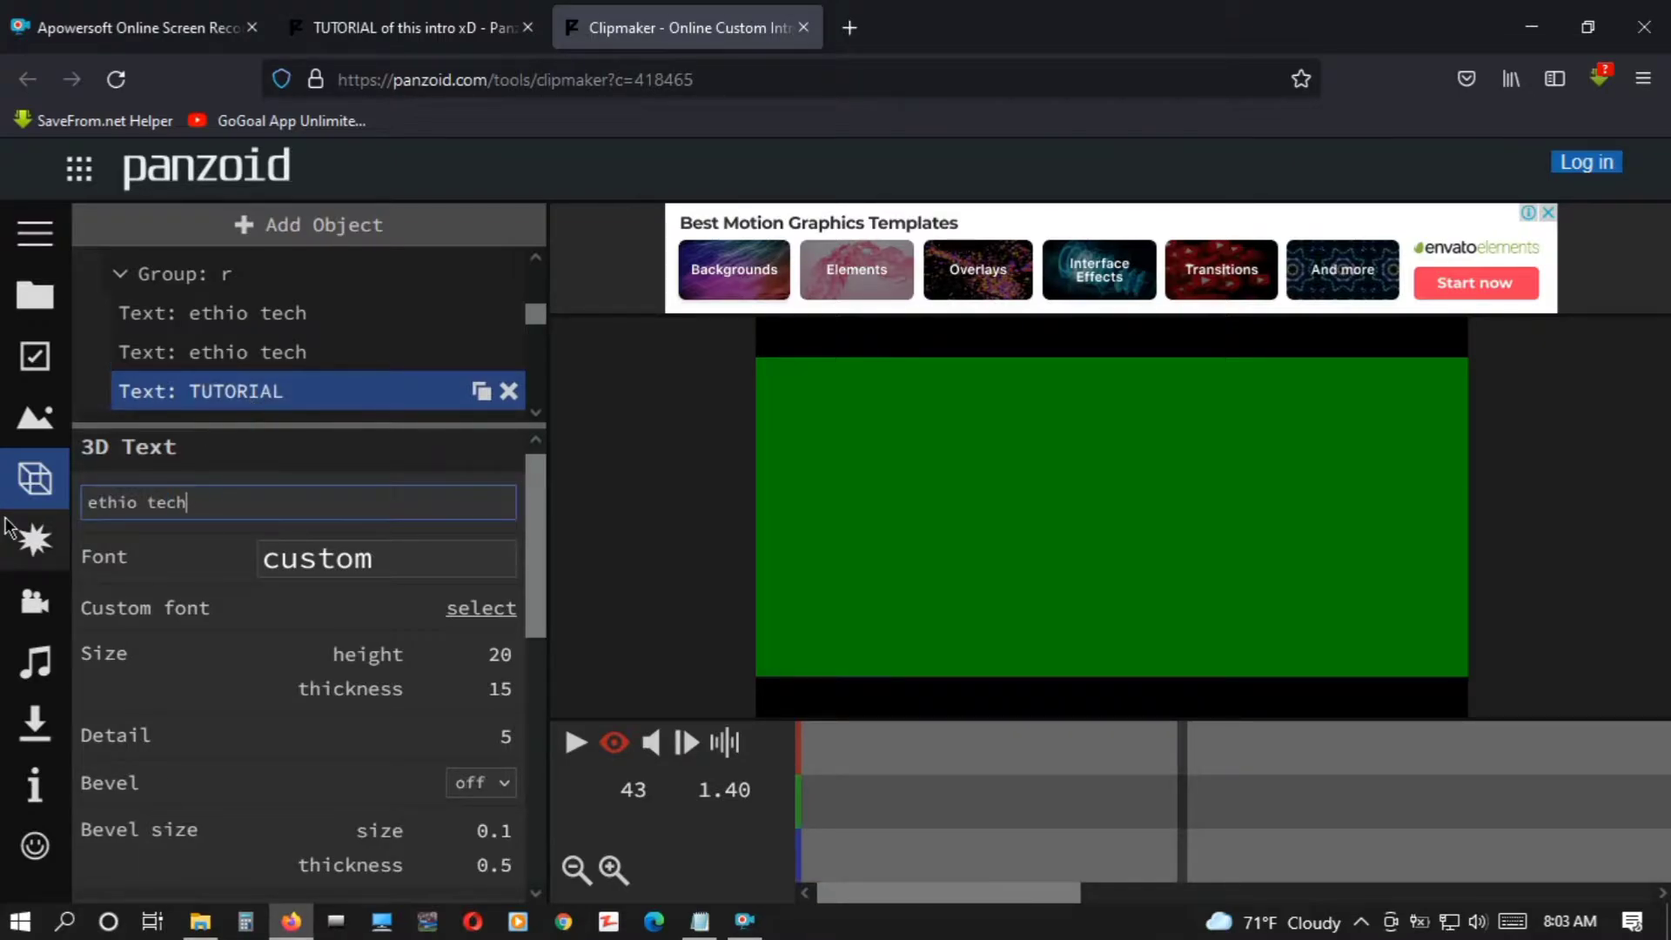
{"action": "left_click", "coordinate": [187, 456]}
{"action": "scroll", "coordinate": [538, 323], "scroll_direction": "down", "scroll_amount": 1}
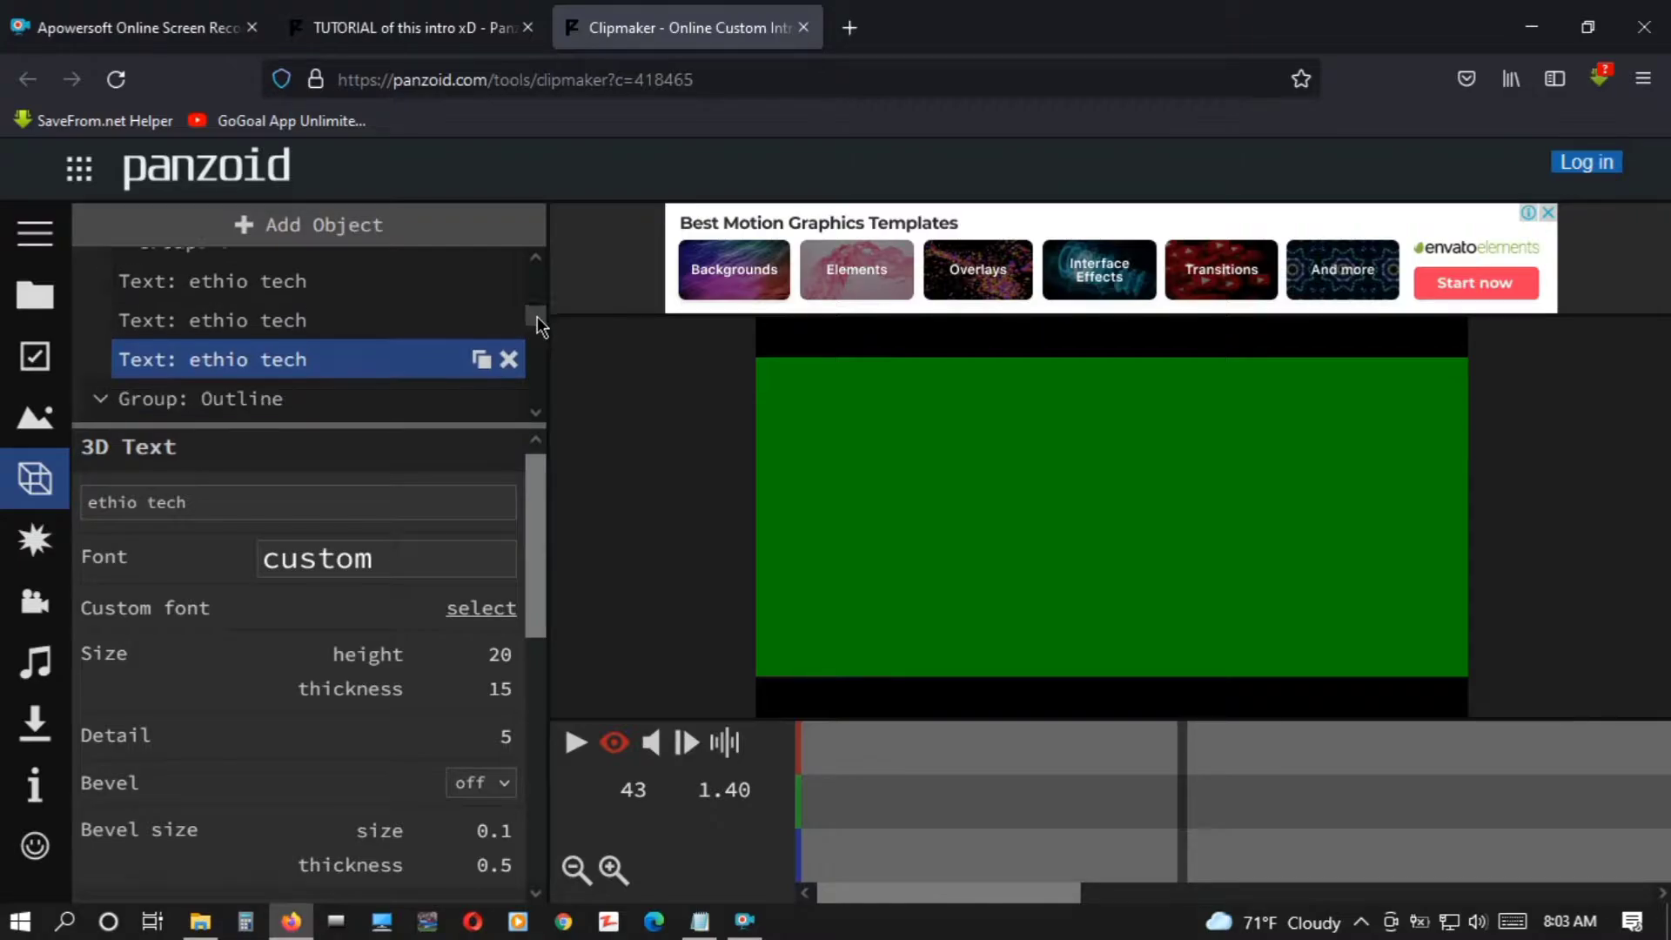
{"action": "scroll", "coordinate": [538, 324], "scroll_direction": "down", "scroll_amount": 2}
{"action": "scroll", "coordinate": [538, 324], "scroll_direction": "up", "scroll_amount": 1}
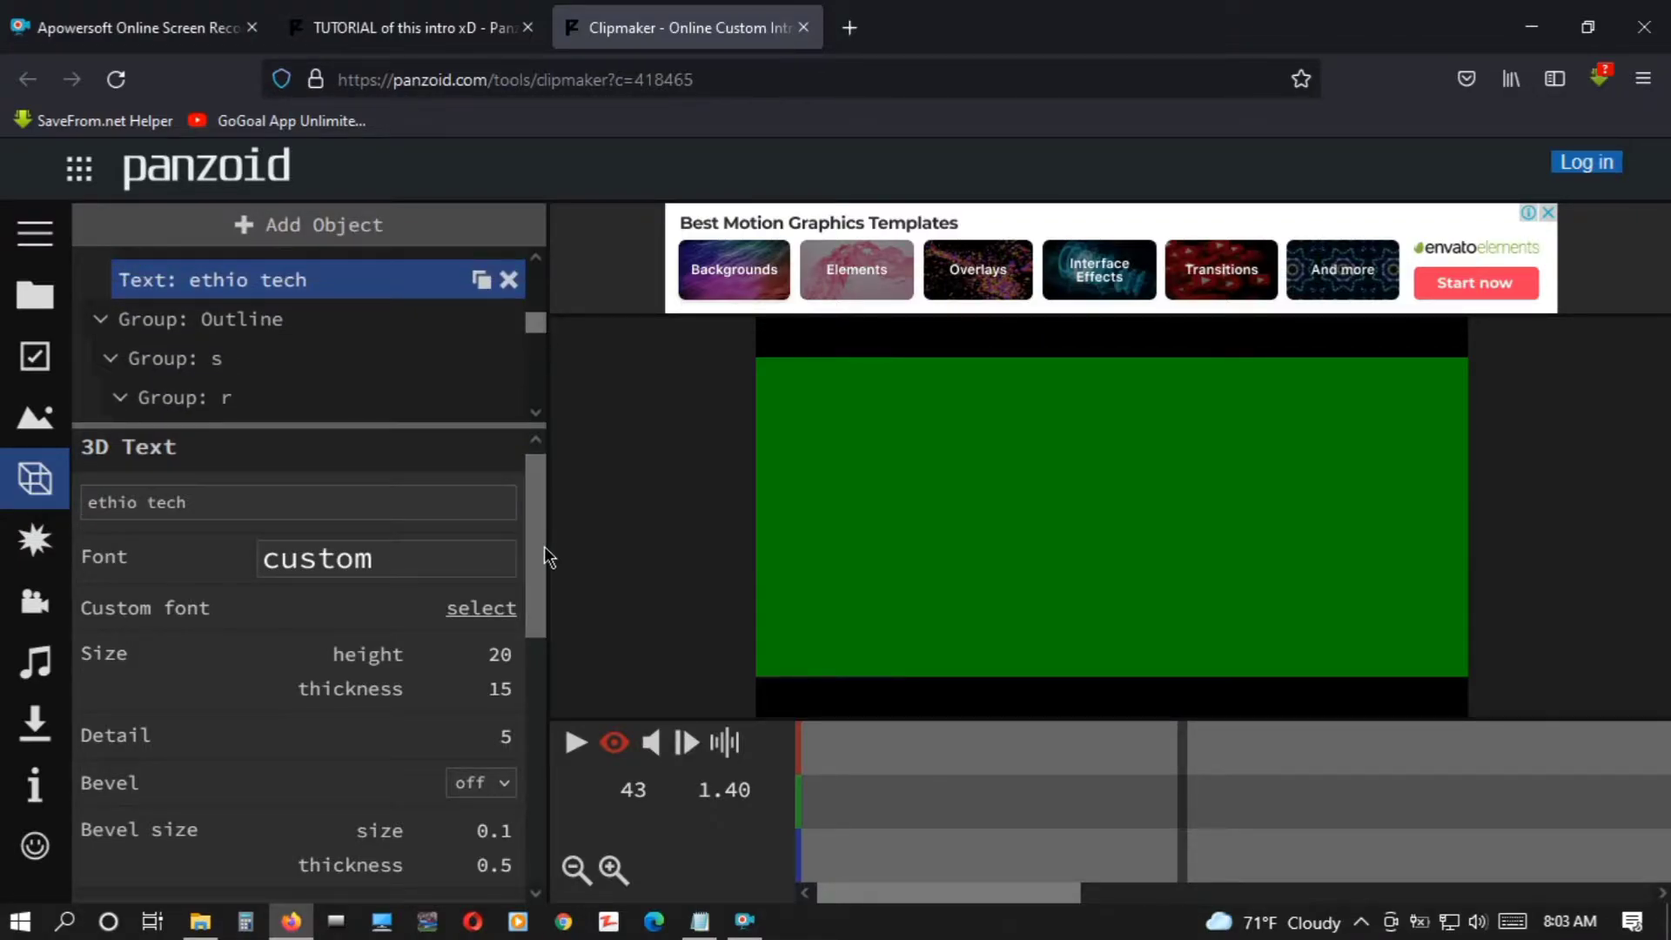
Step: Play and pause the edited intro, and view the audio track settings
{"action": "left_click", "coordinate": [575, 750]}
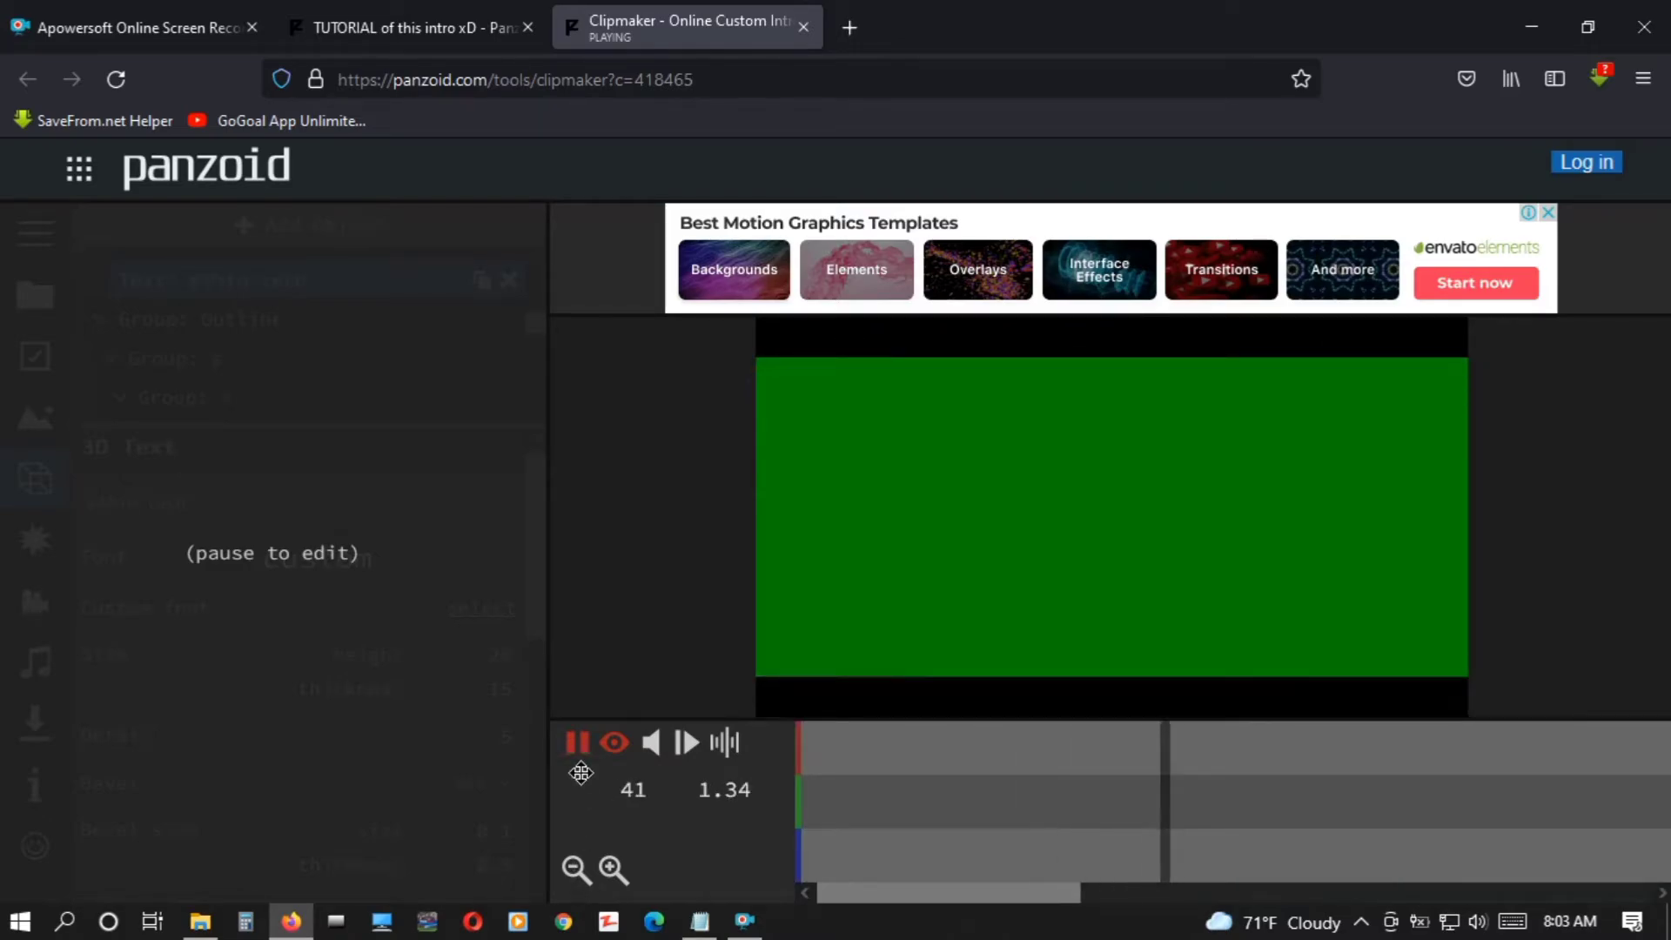
{"action": "left_click", "coordinate": [578, 742]}
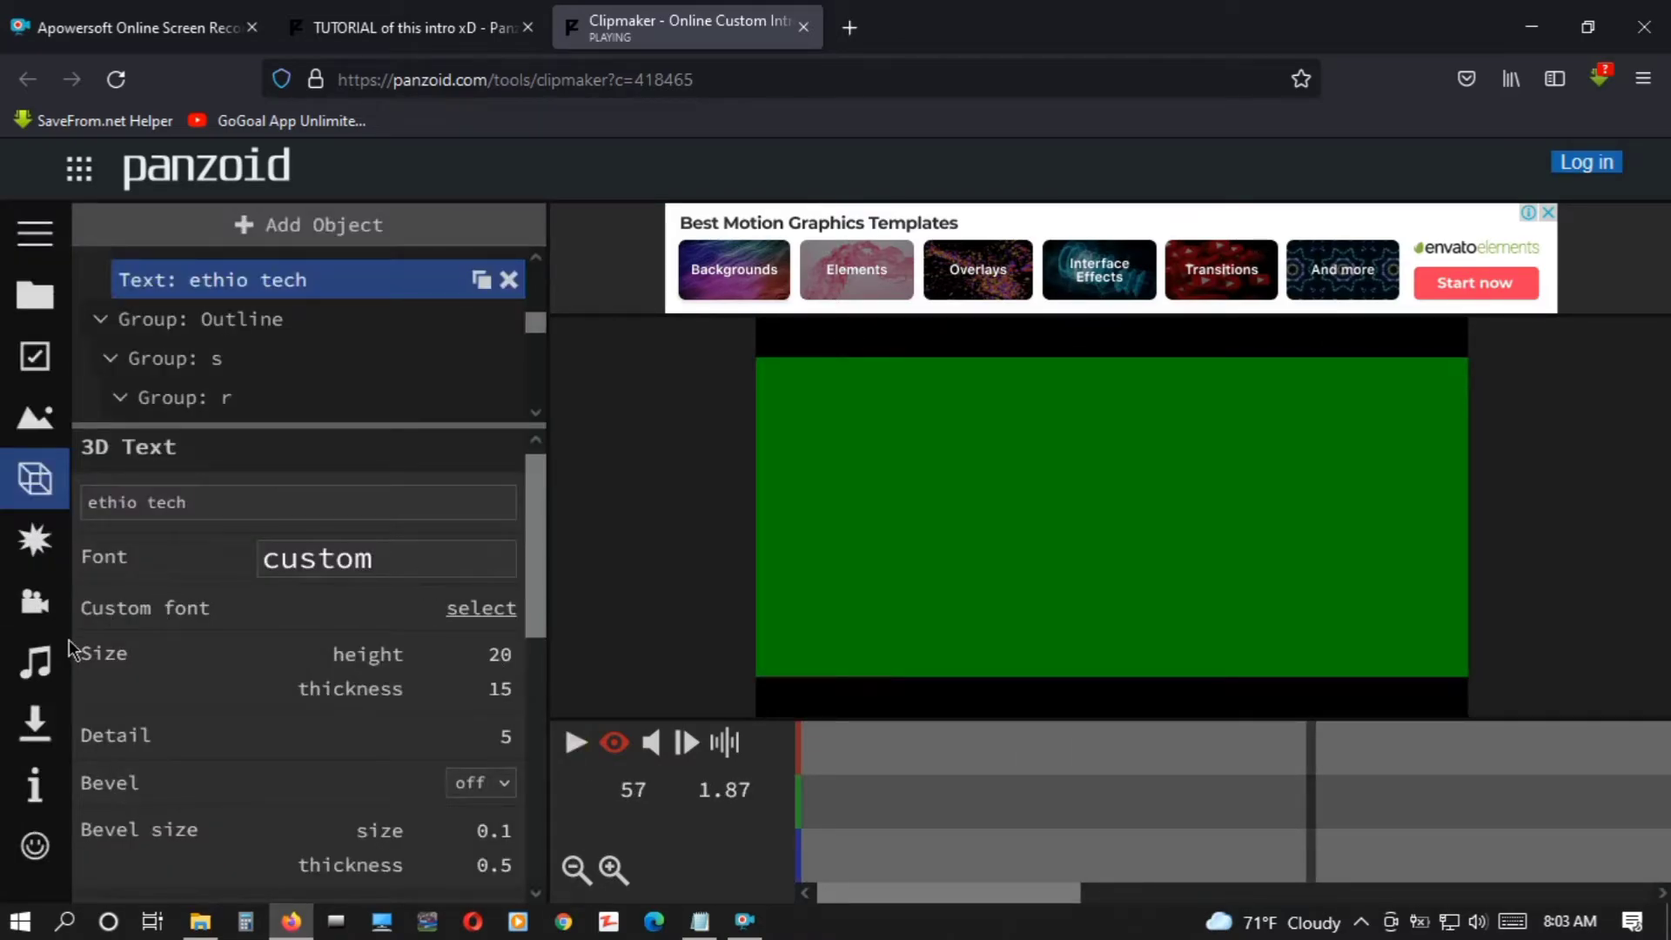
{"action": "left_click", "coordinate": [50, 663]}
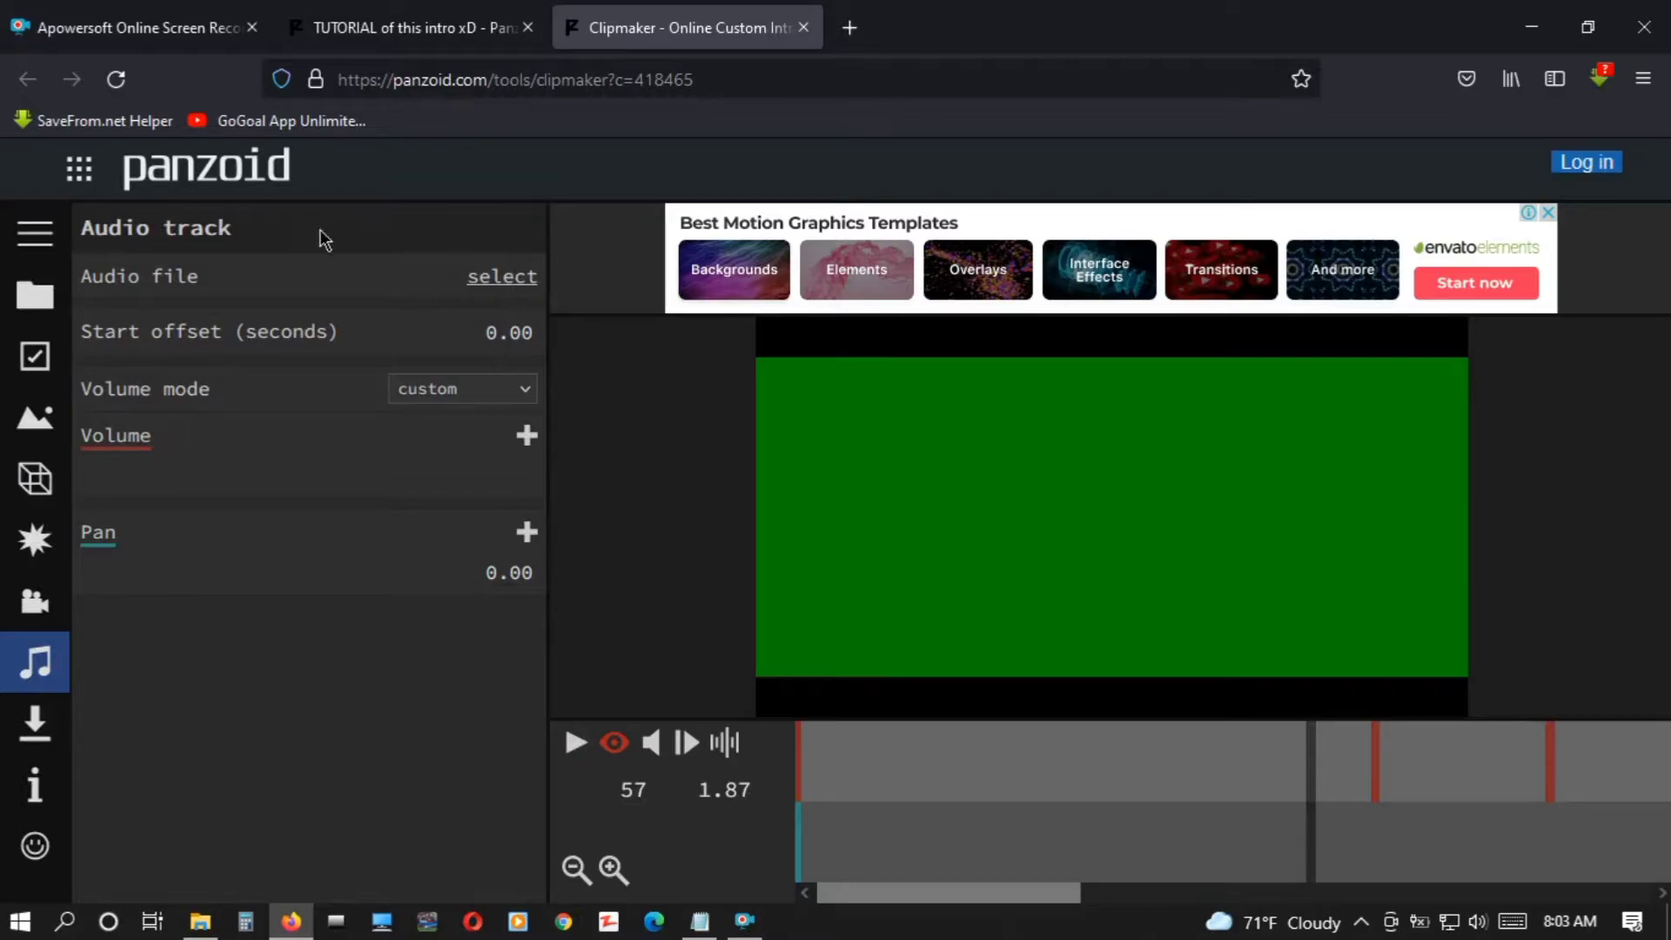
Step: Render the intro video with the preset mode and format, and save the finished file to the computer
{"action": "left_click", "coordinate": [30, 737]}
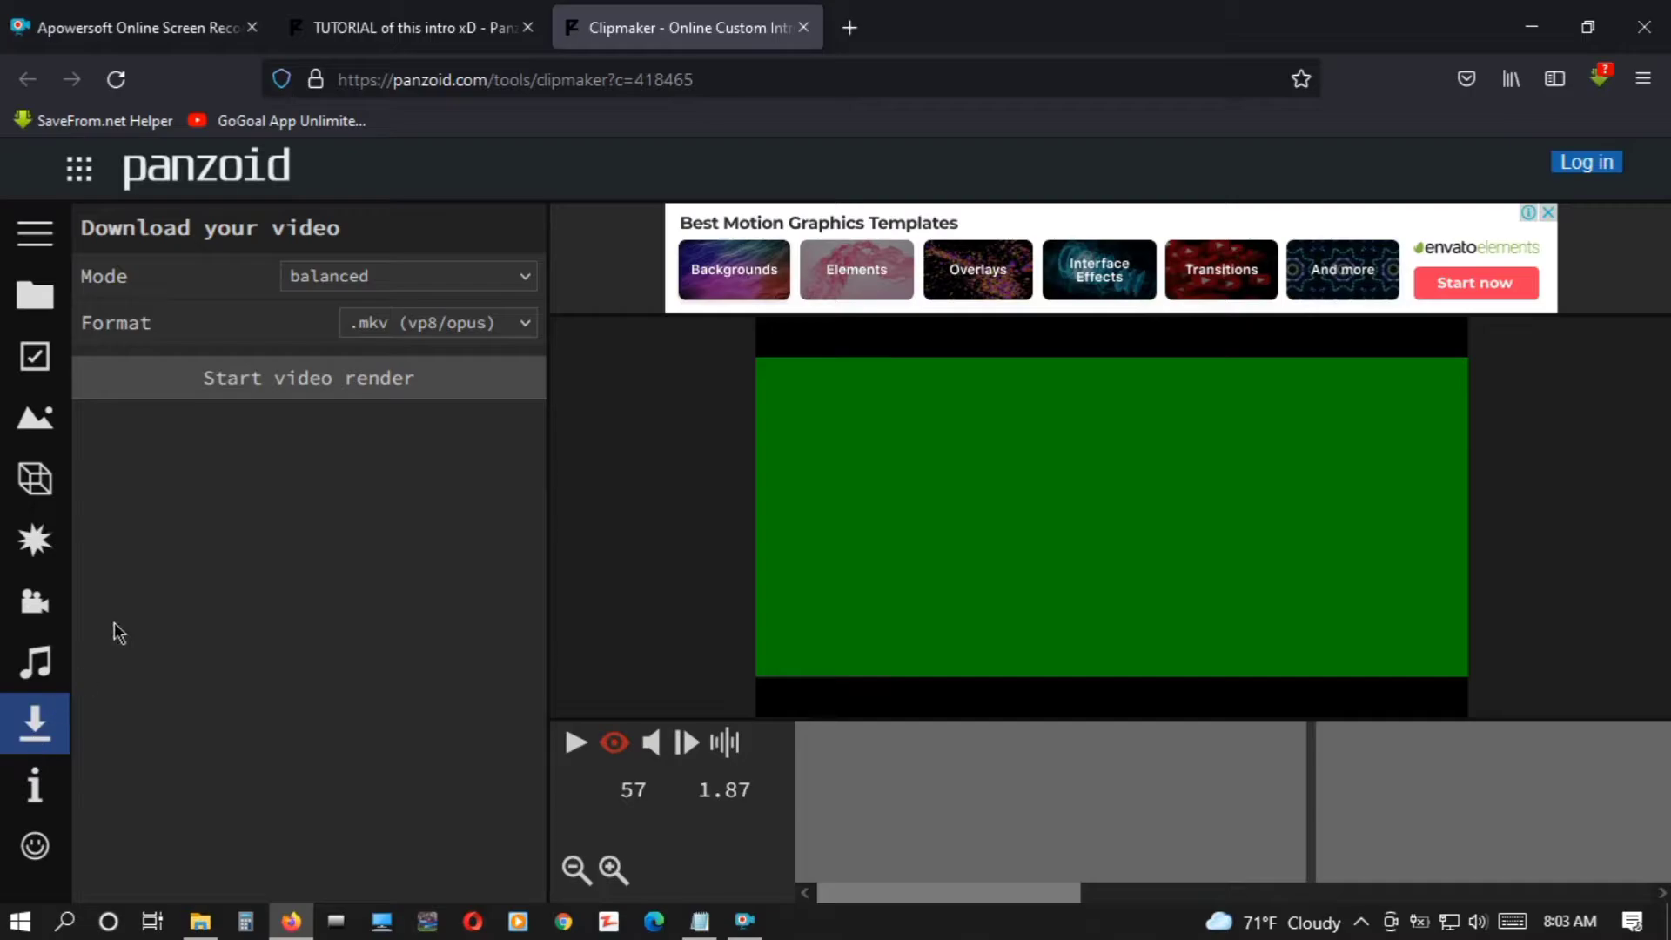
{"action": "left_click", "coordinate": [331, 389]}
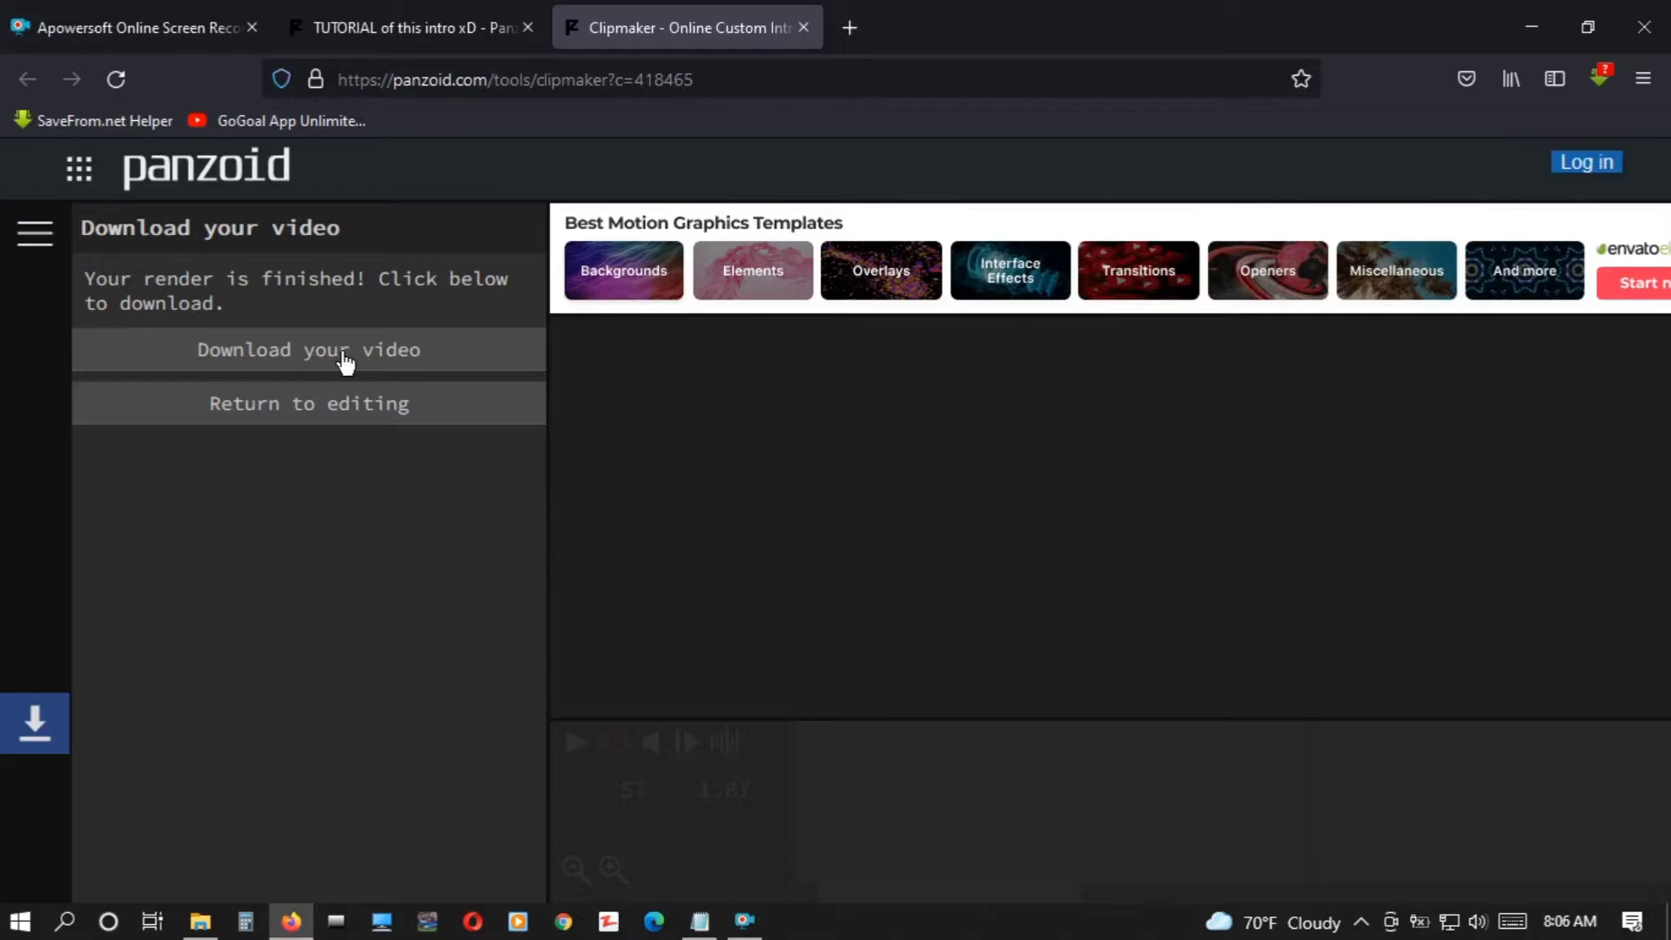
{"action": "left_click", "coordinate": [314, 362]}
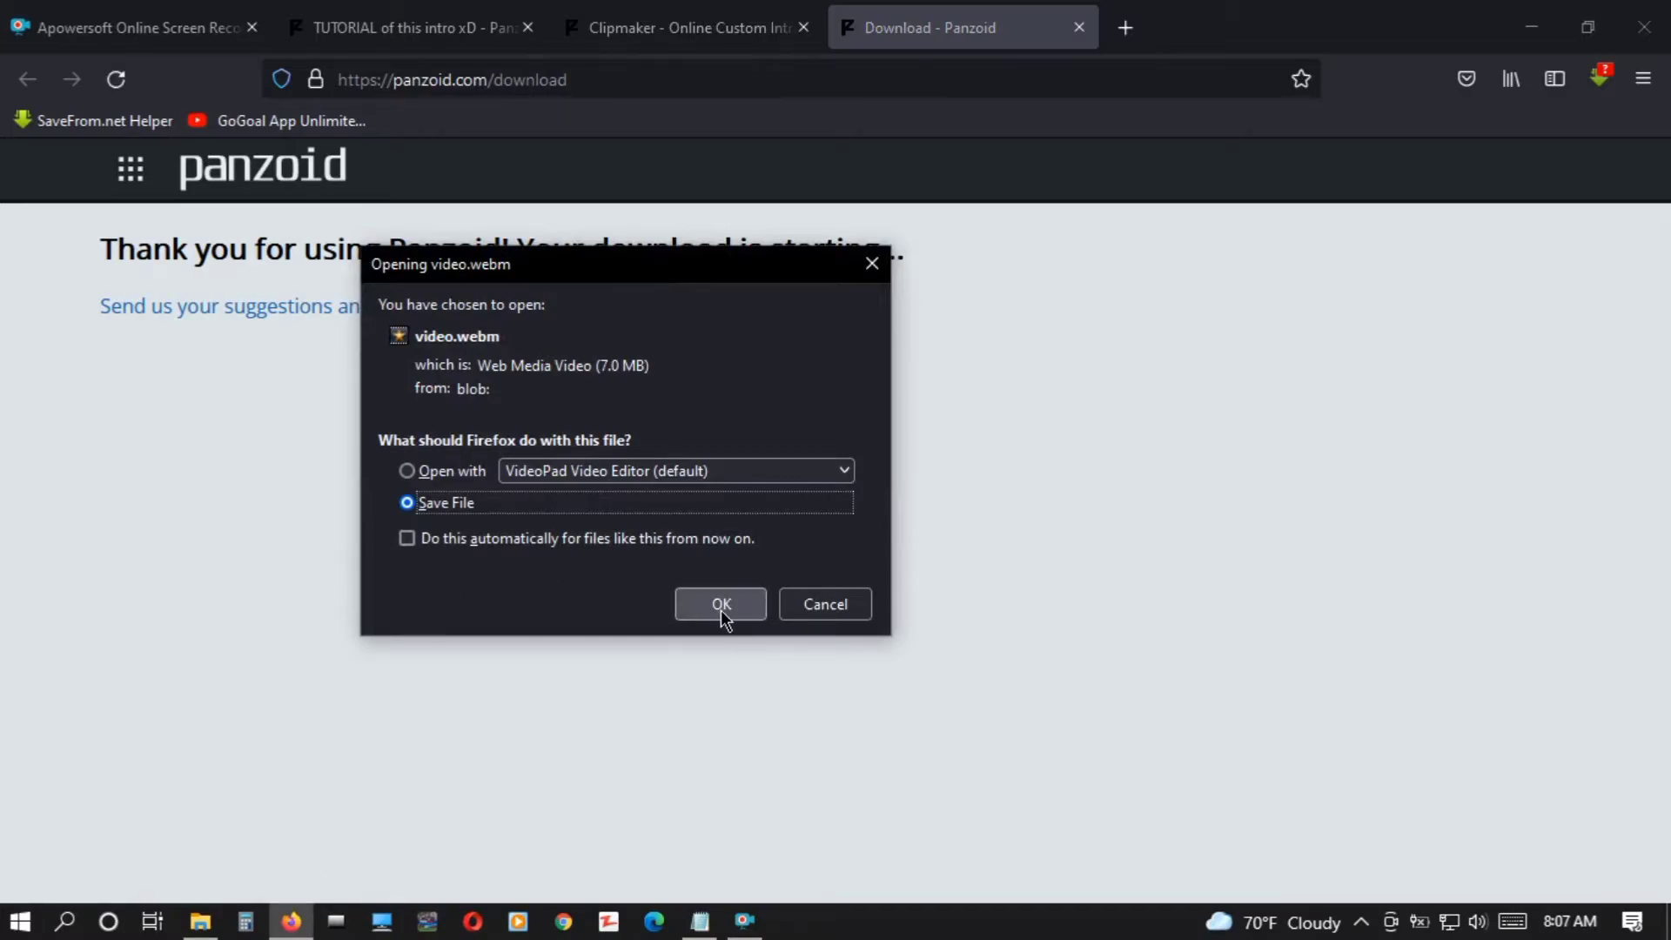
{"action": "left_click", "coordinate": [721, 605]}
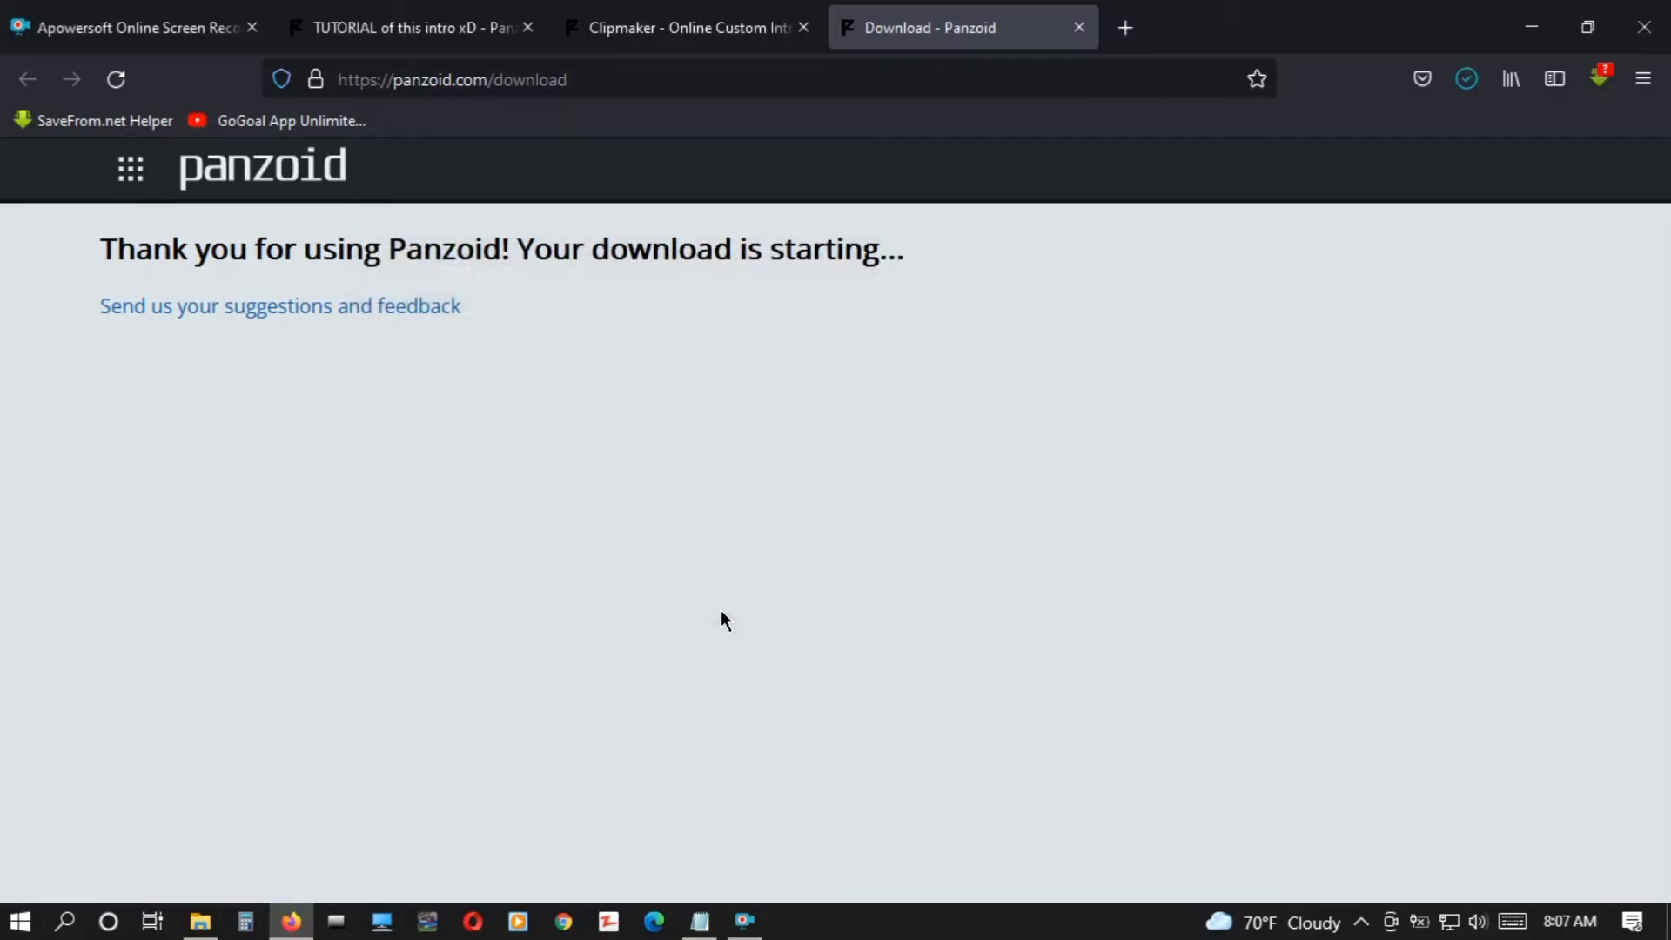
Step: Play the downloaded video(1).webm in PotPlayer, decline the player update, and close the player
{"action": "left_click", "coordinate": [1468, 82]}
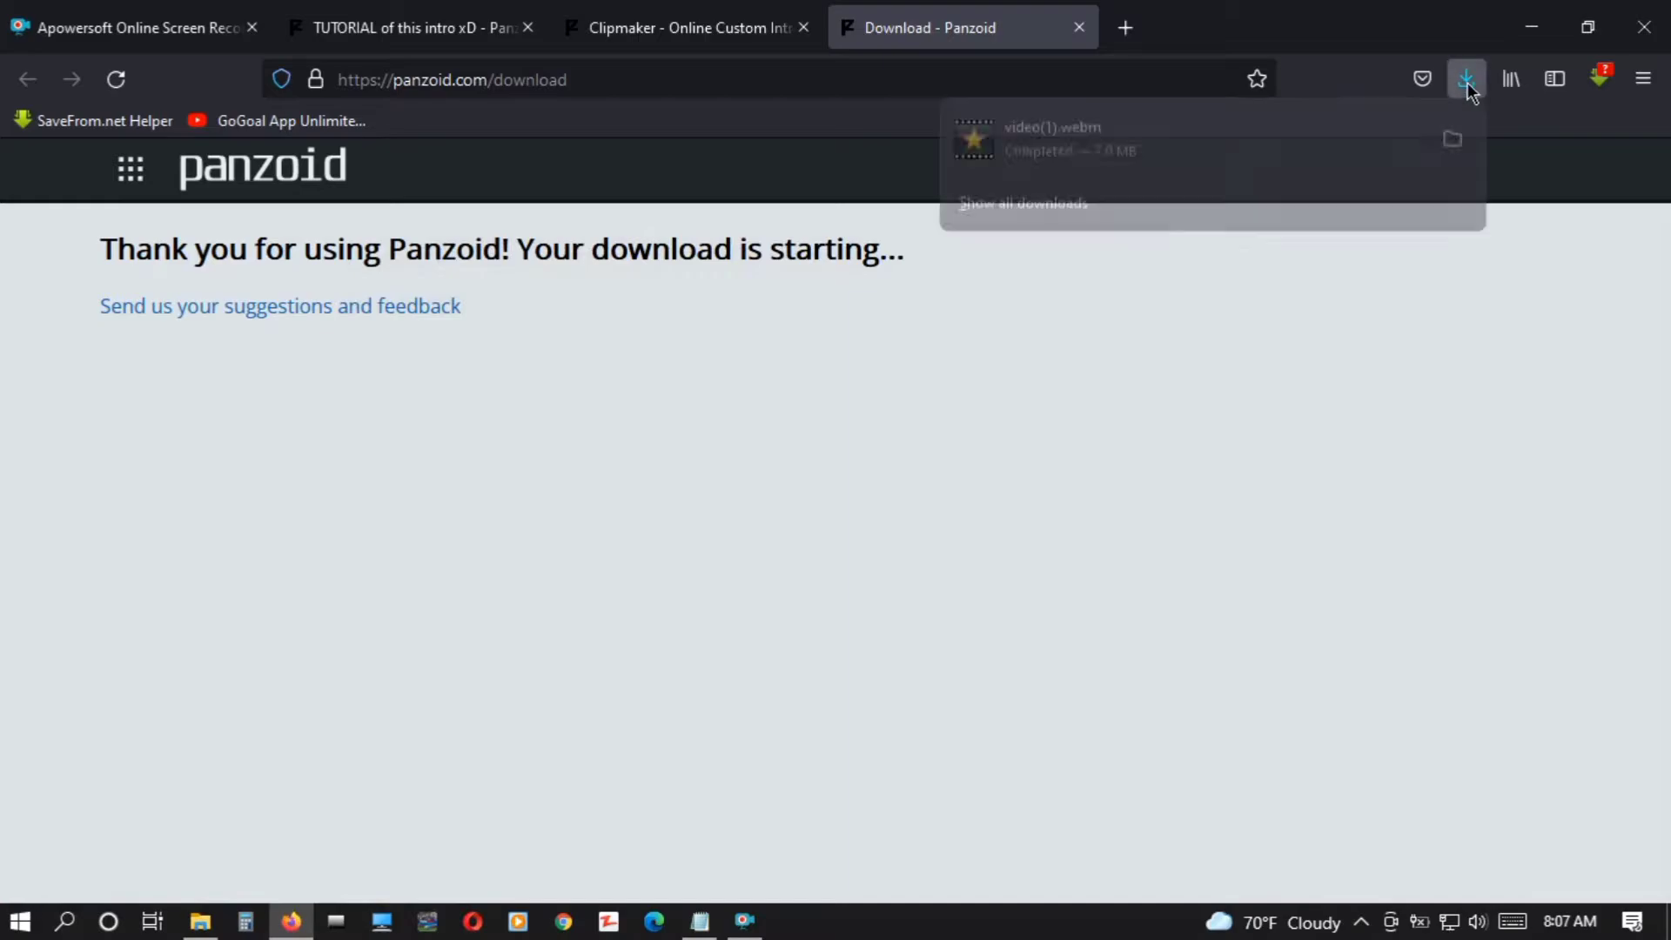
{"action": "left_click", "coordinate": [1141, 164]}
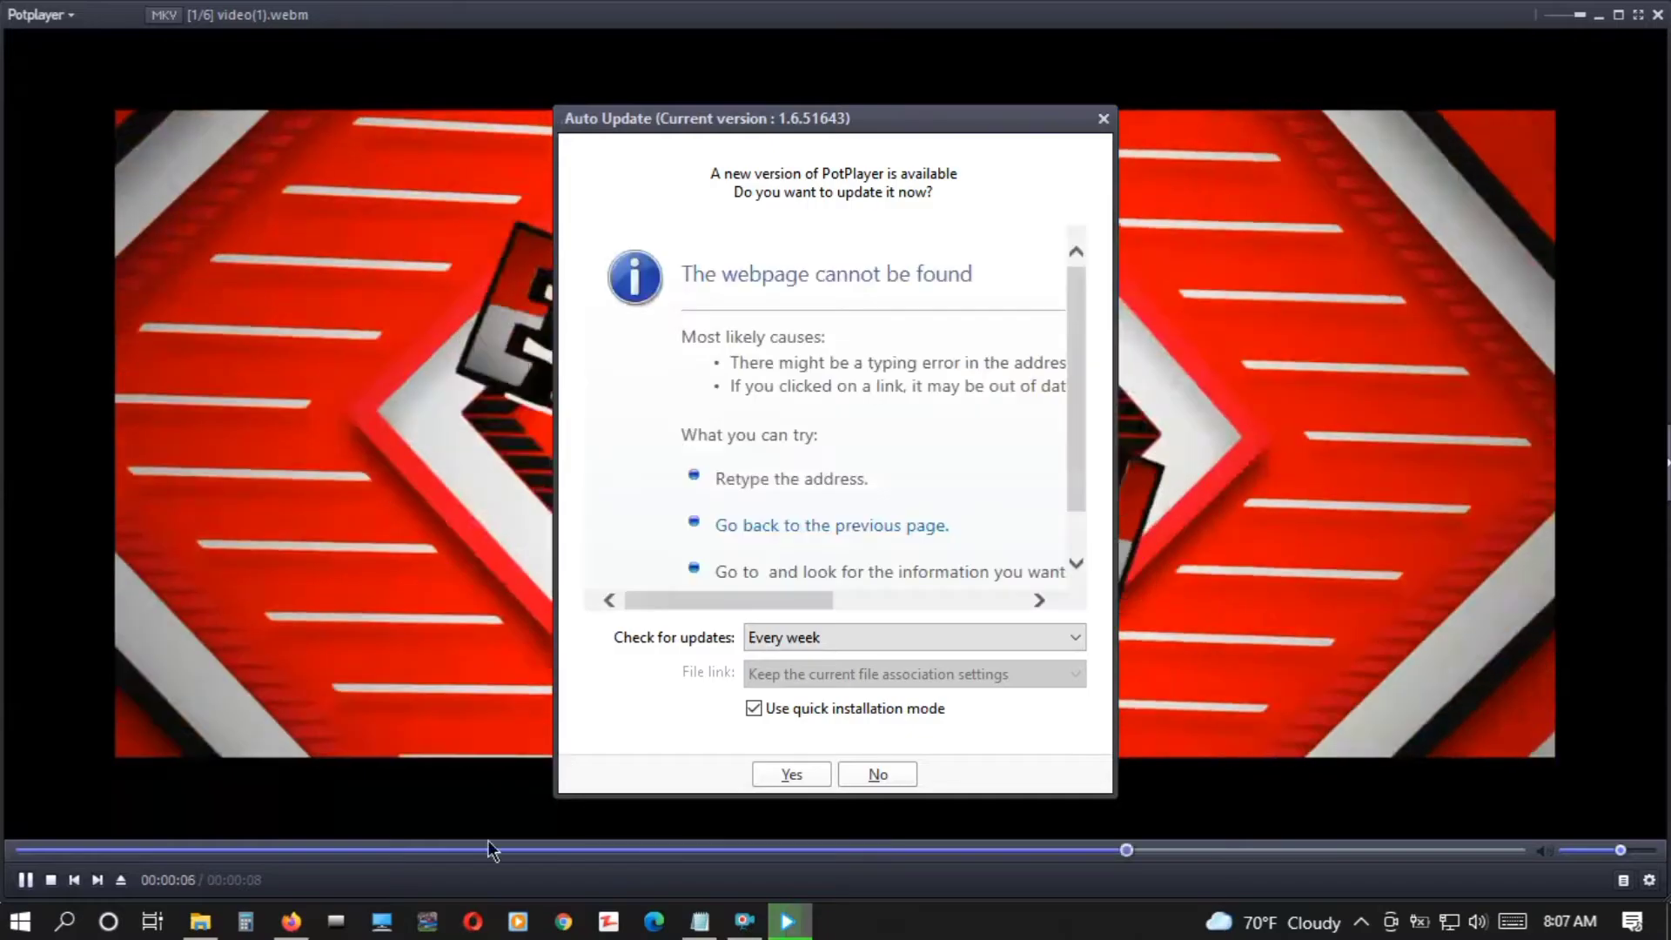
{"action": "left_click", "coordinate": [877, 775]}
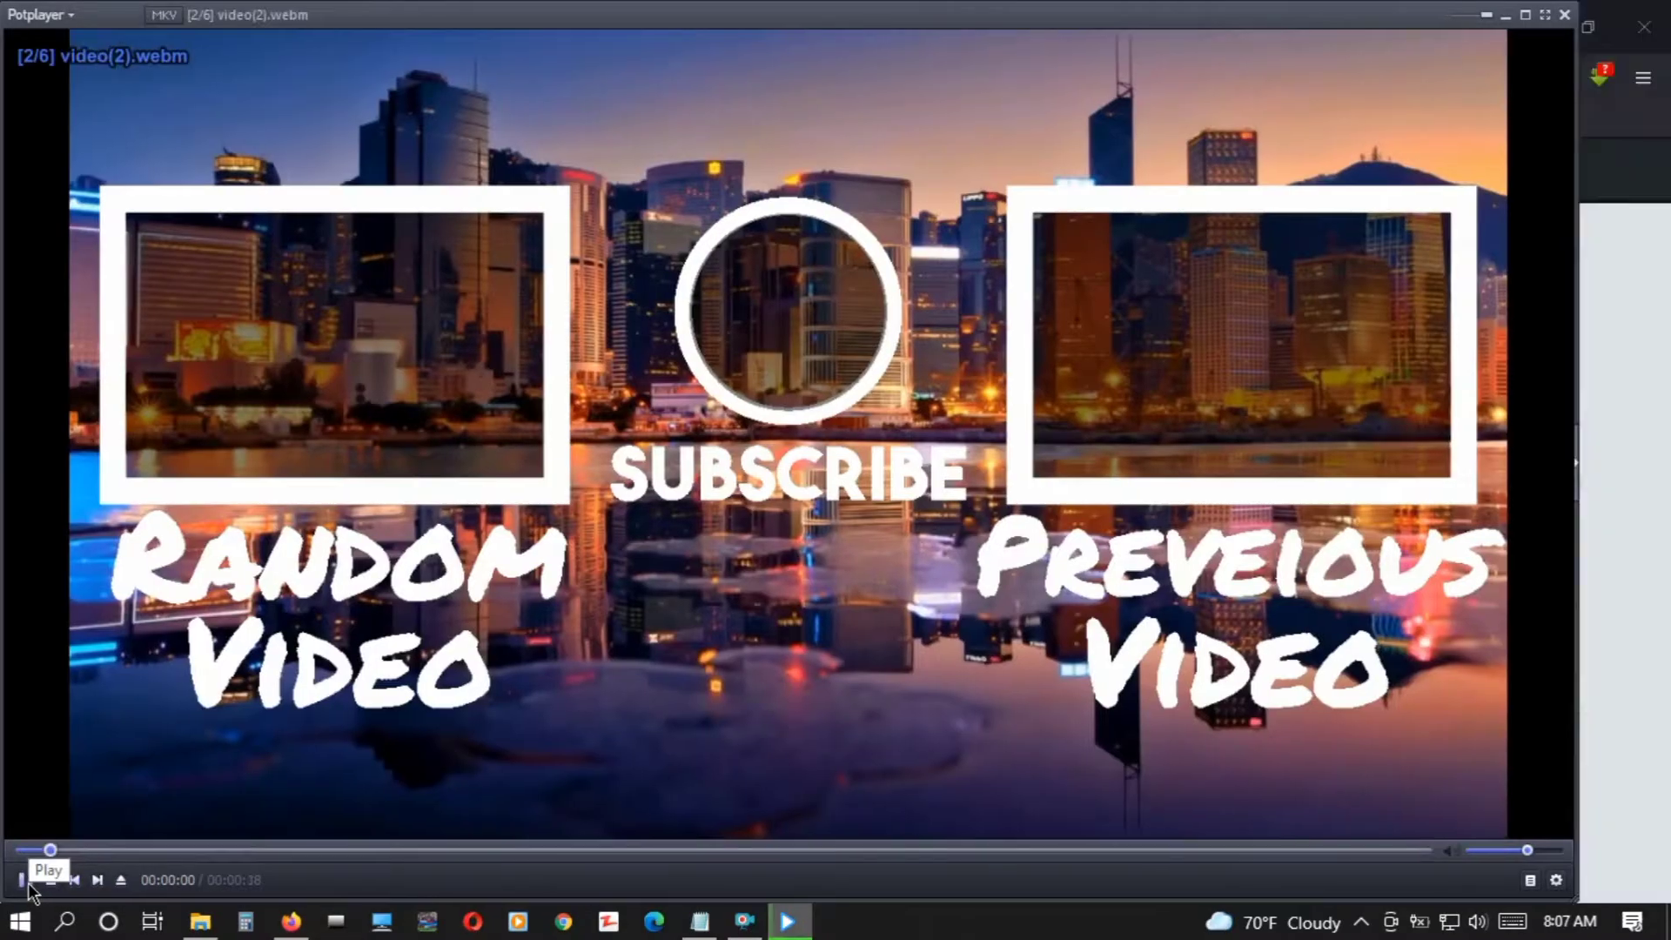
{"action": "left_click", "coordinate": [1566, 16]}
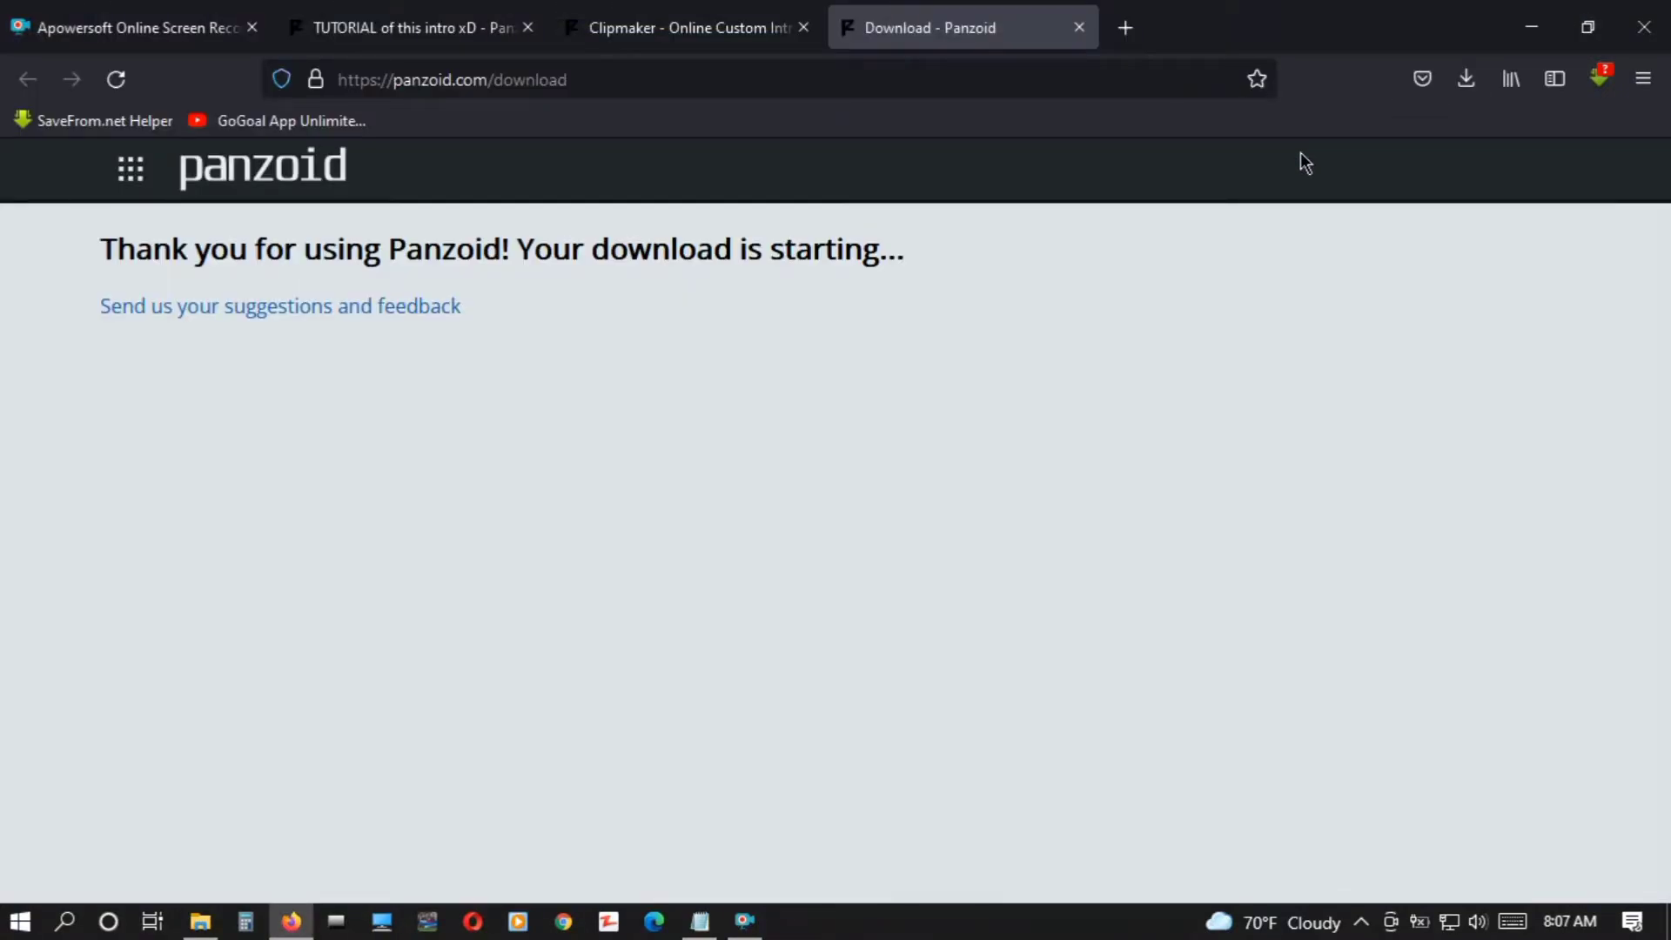
Step: Check the browser's recent downloads for the saved video(1).webm file
{"action": "left_click", "coordinate": [1466, 82]}
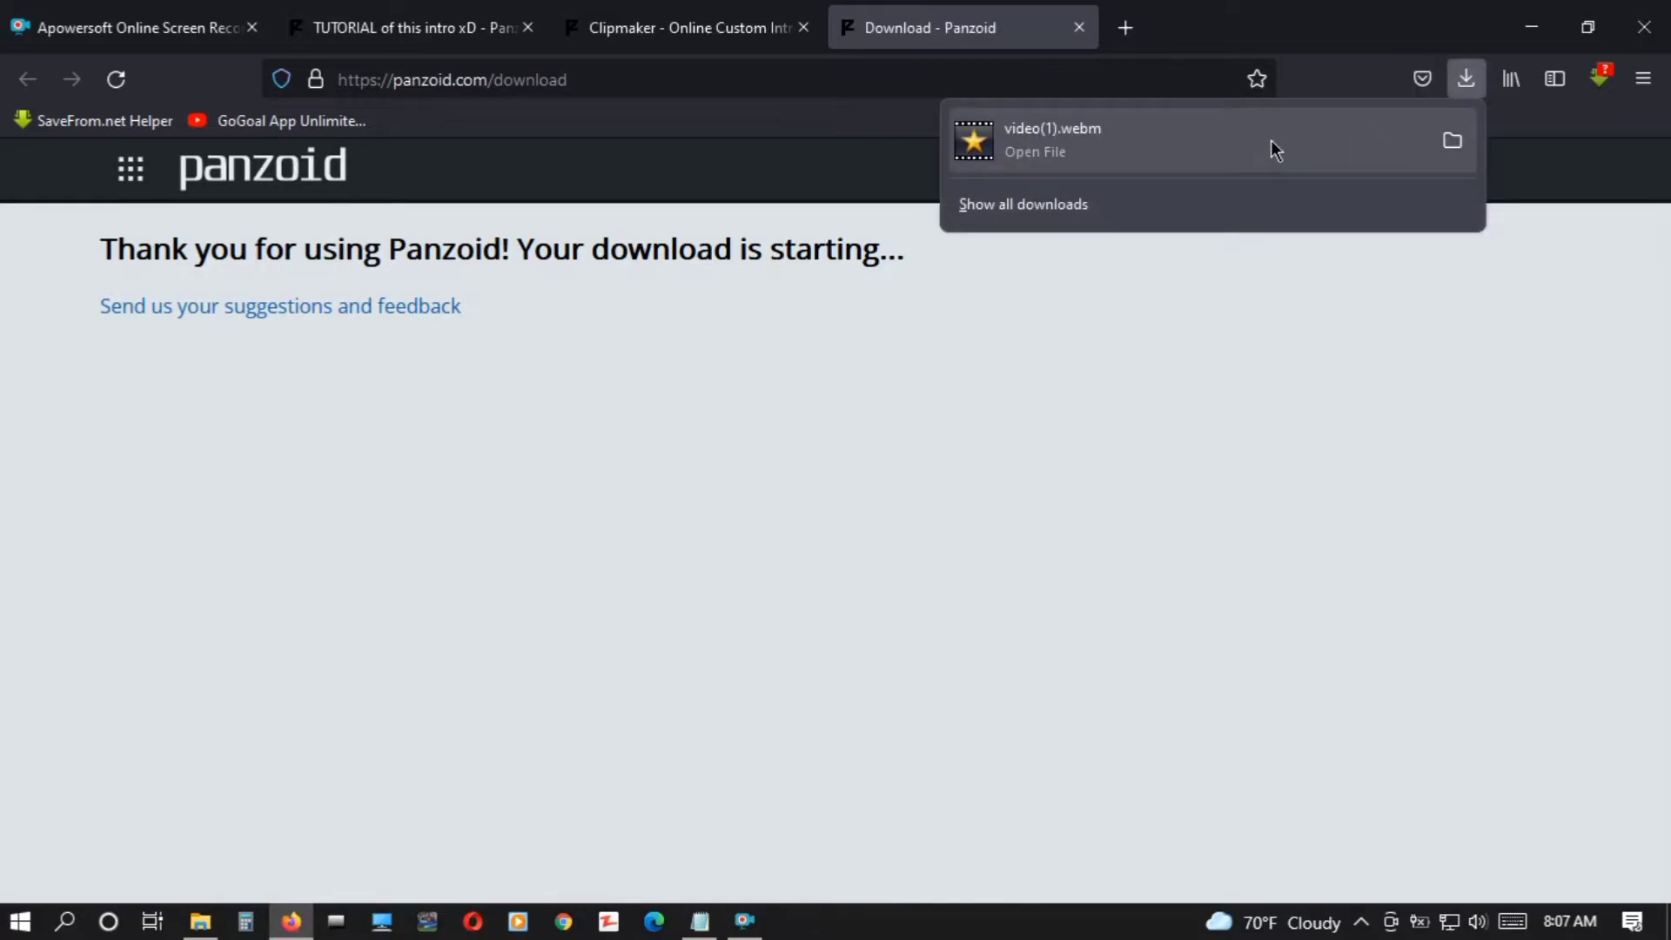
{"action": "left_click", "coordinate": [1198, 399]}
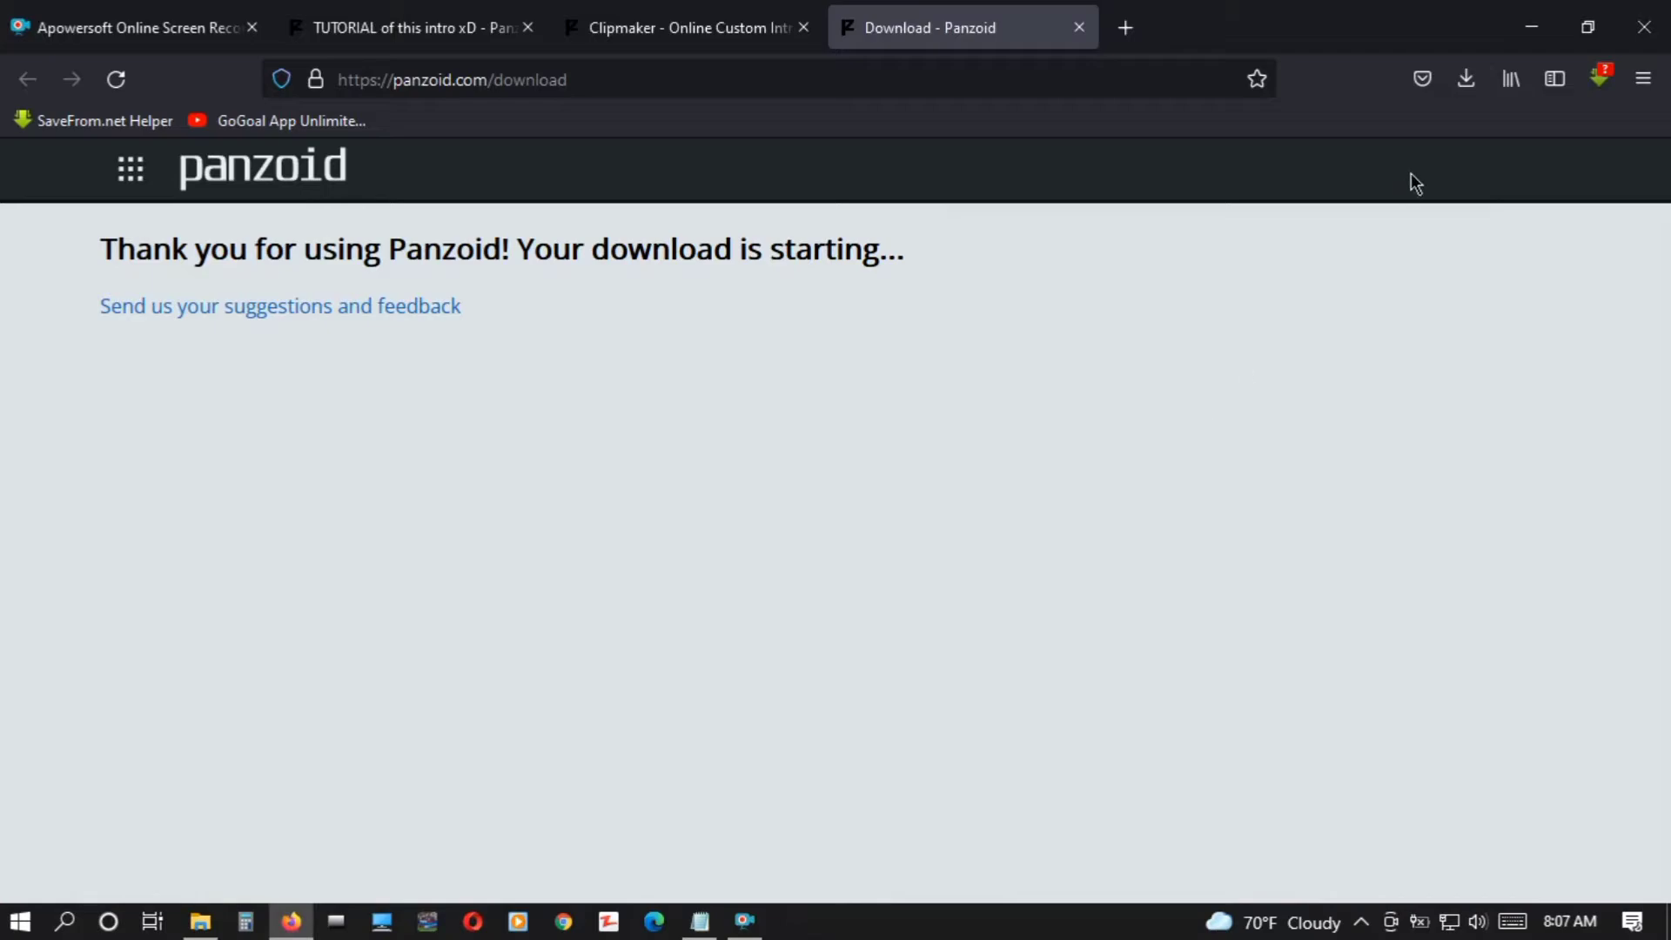
{"action": "left_click", "coordinate": [1466, 75]}
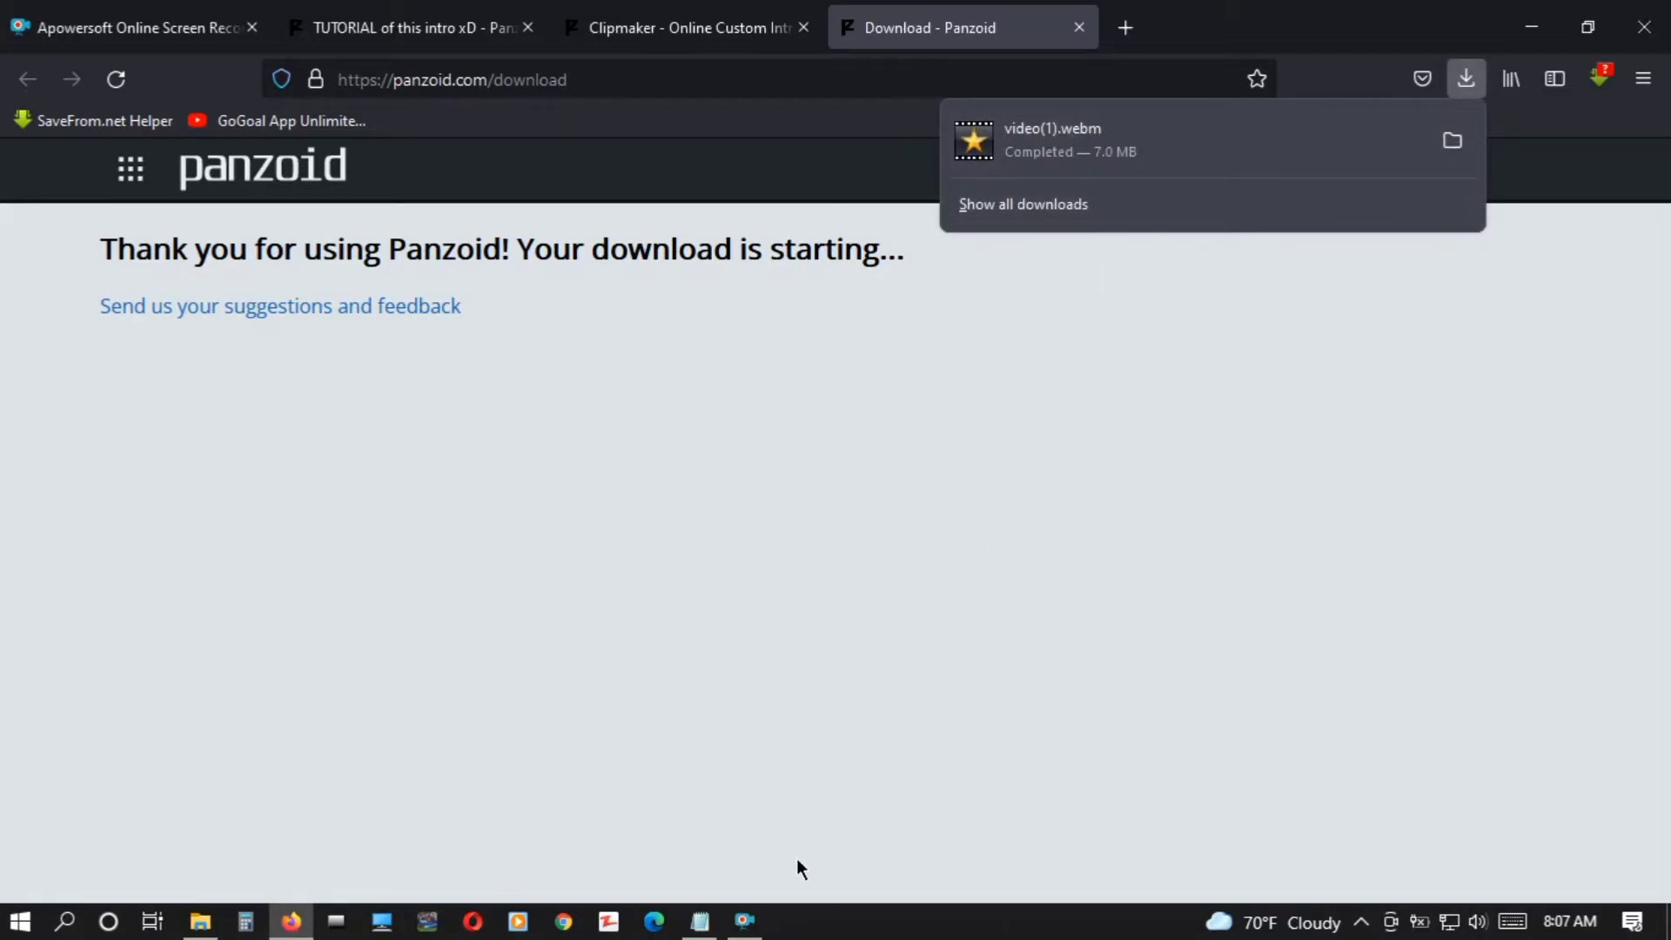
Step: Go back from the TUTORIAL intro page to the Panzoid creations search and search for "outro"
{"action": "left_click", "coordinate": [432, 39]}
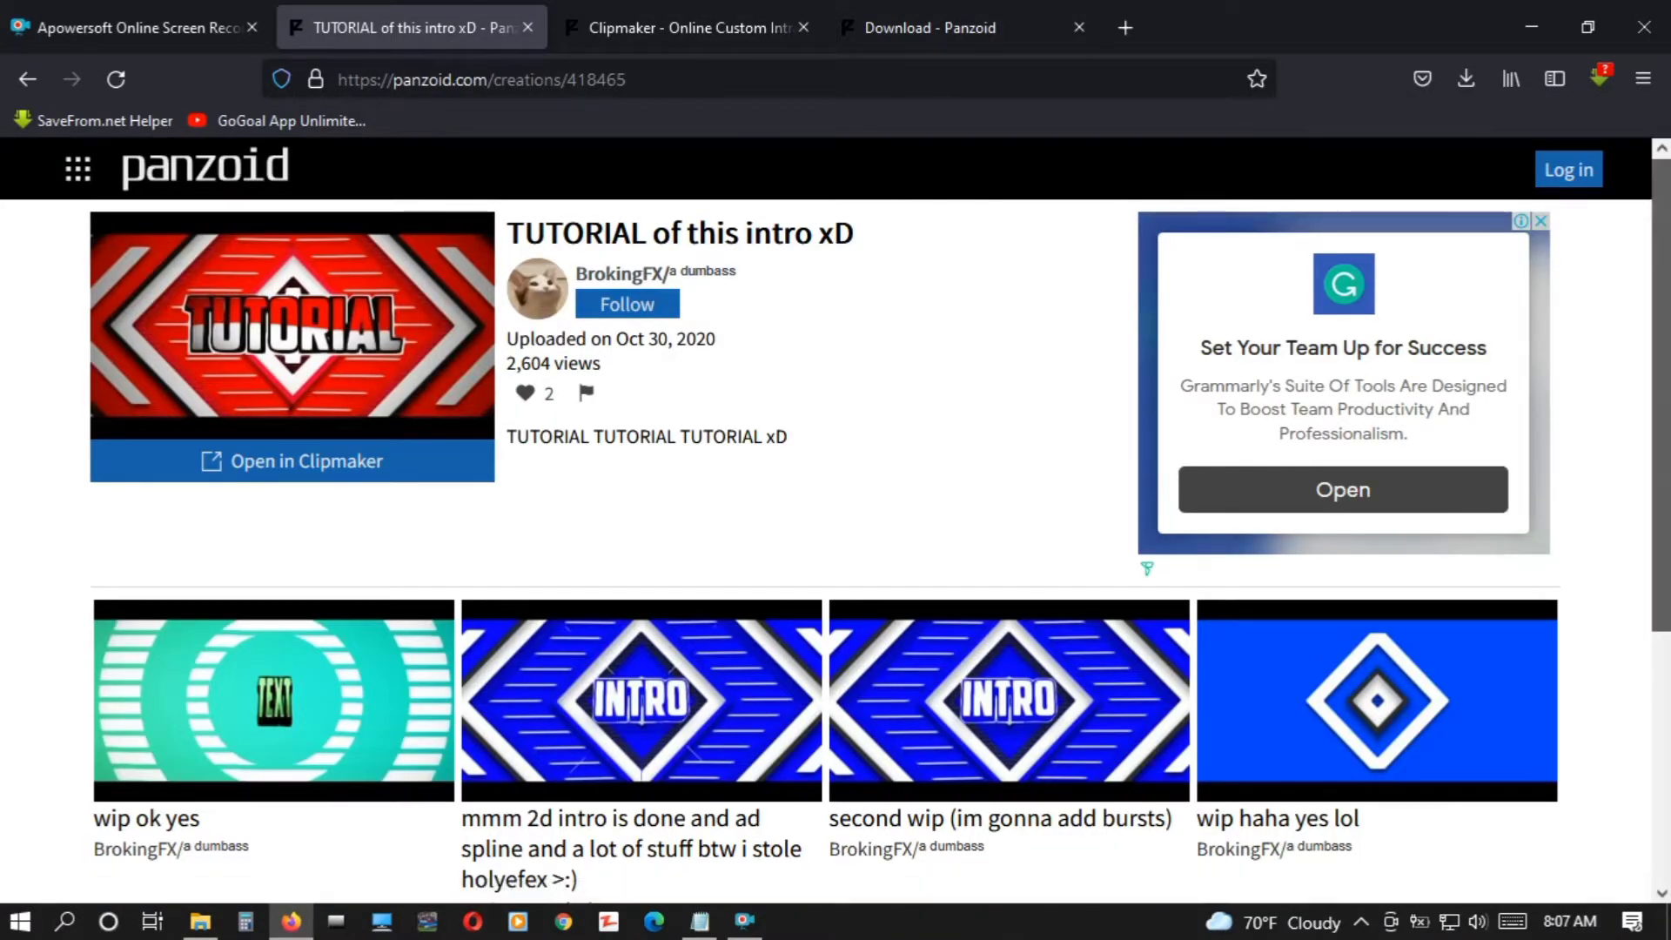
{"action": "left_click", "coordinate": [27, 78]}
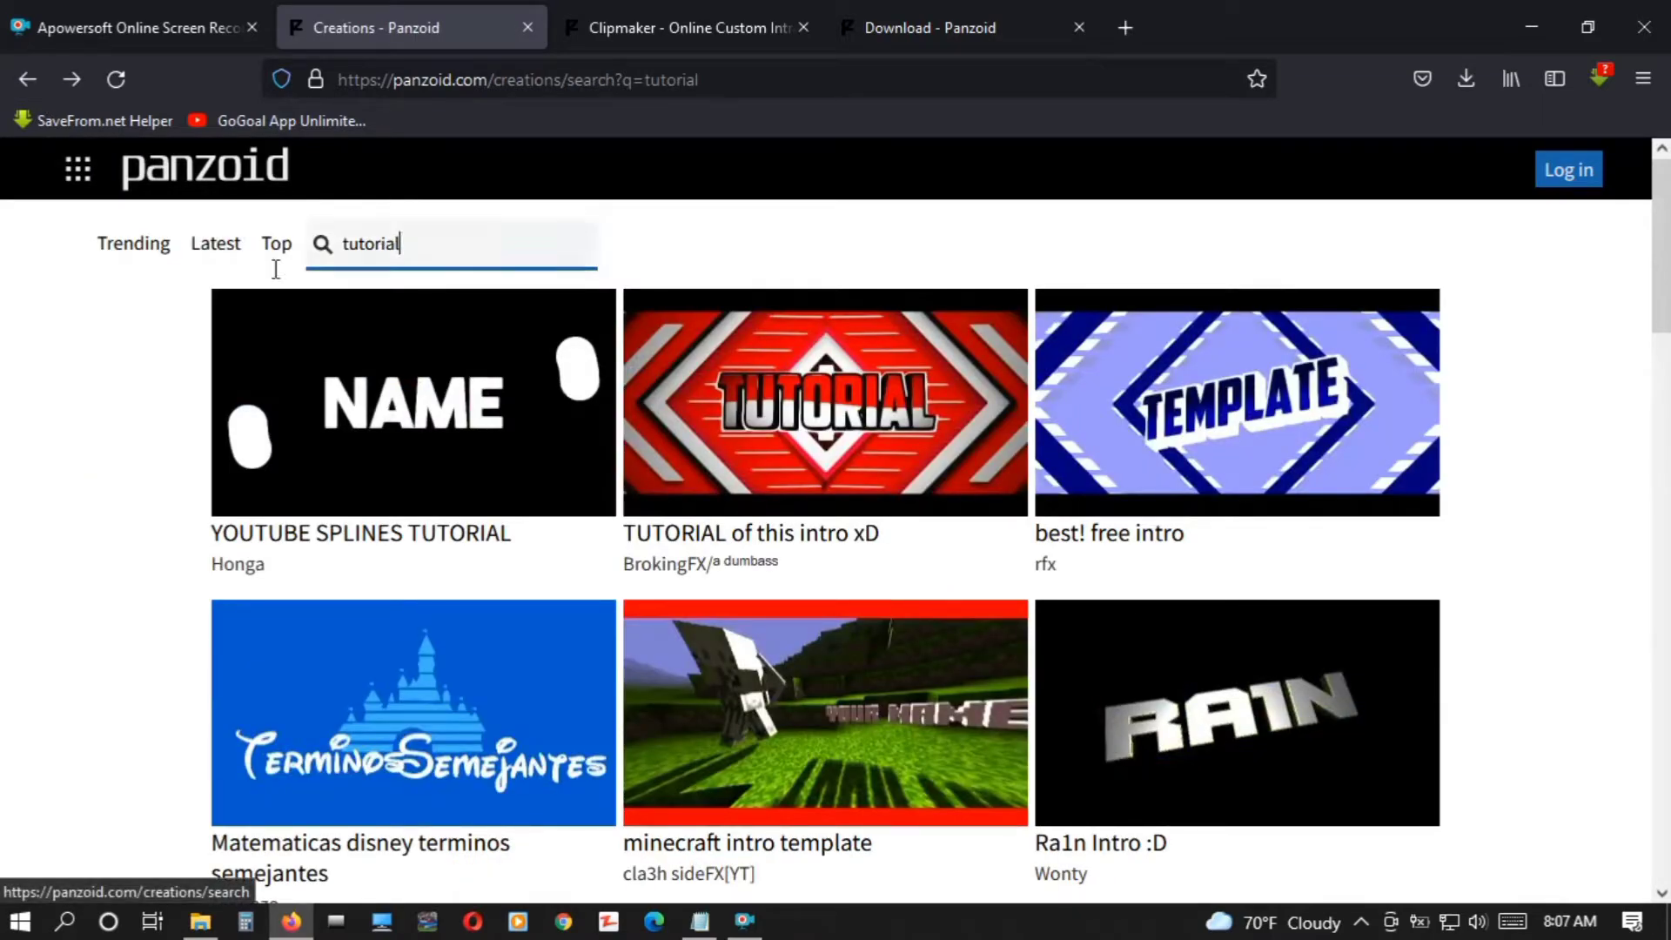
{"action": "mouse_move", "coordinate": [429, 243]}
{"action": "left_mouse_down"}
{"action": "mouse_move", "coordinate": [354, 253]}
{"action": "mouse_move", "coordinate": [435, 239]}
{"action": "left_mouse_up"}
{"action": "key", "text": "ctrl+a"}
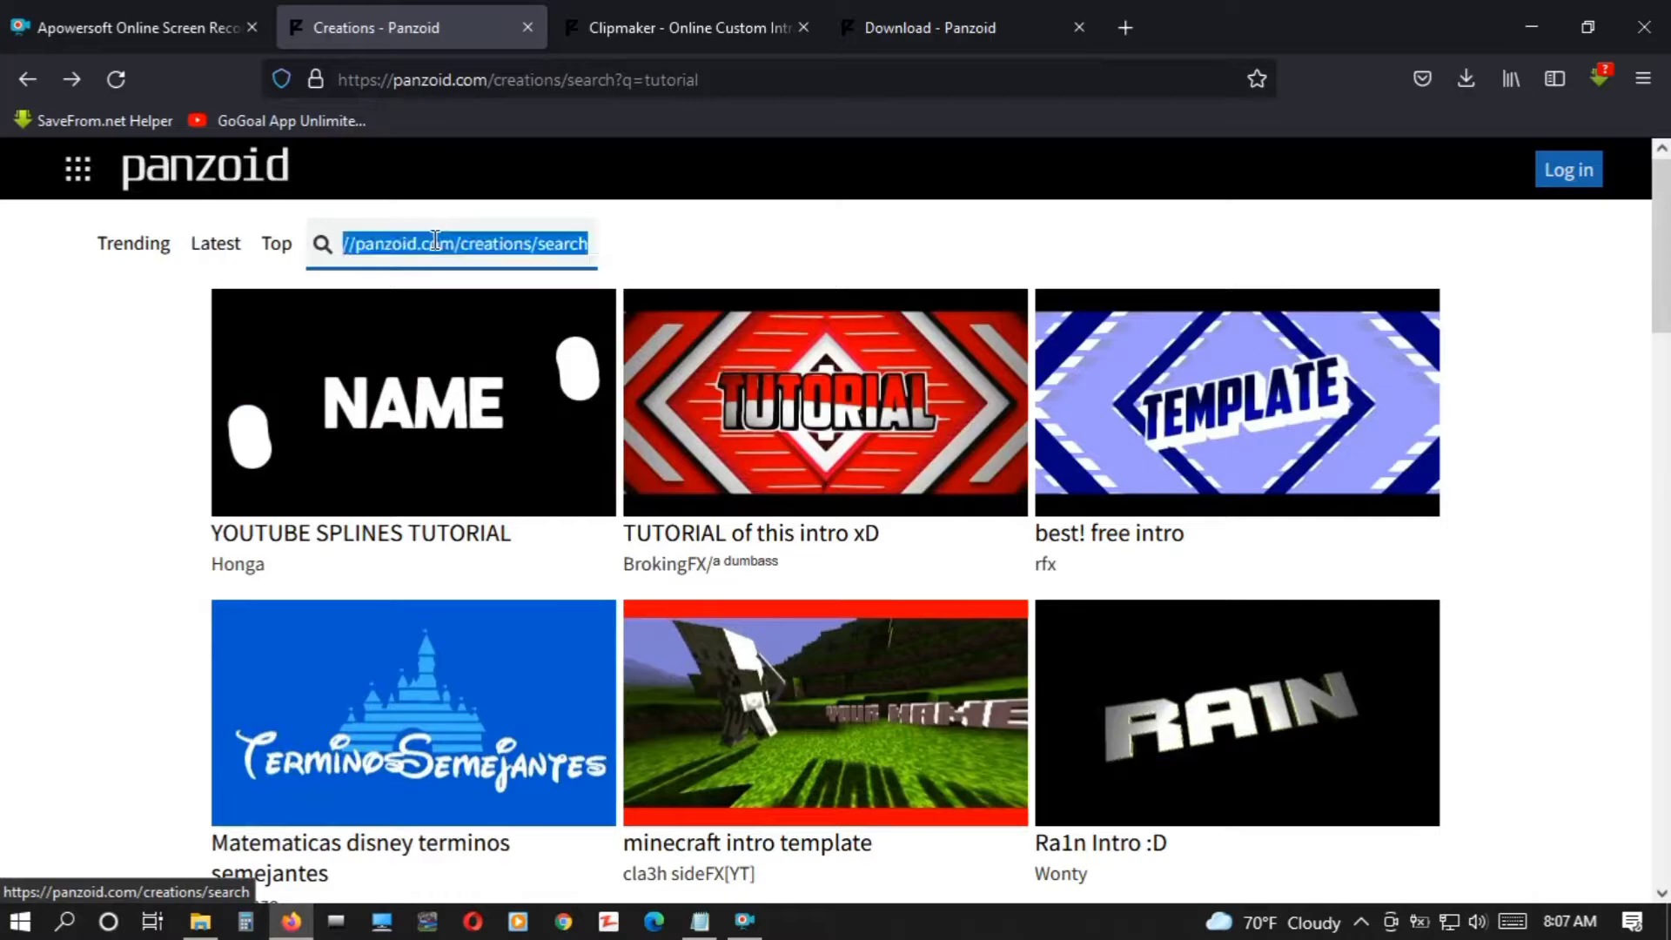
{"action": "type", "text": "outro"}
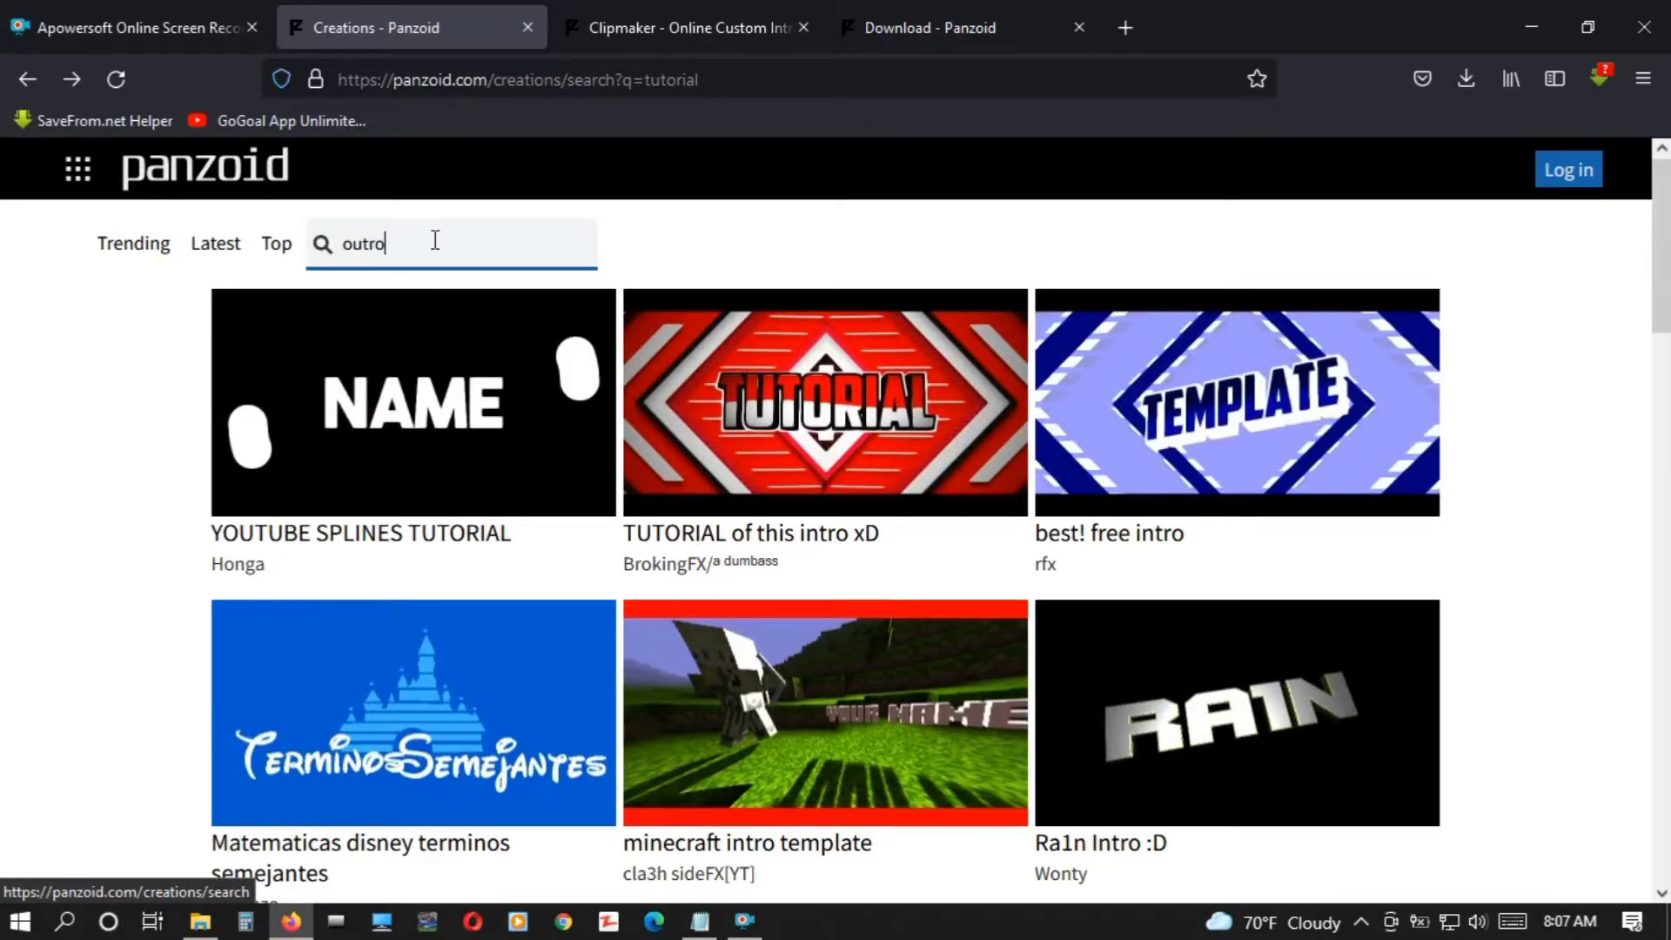
{"action": "key", "text": "Return"}
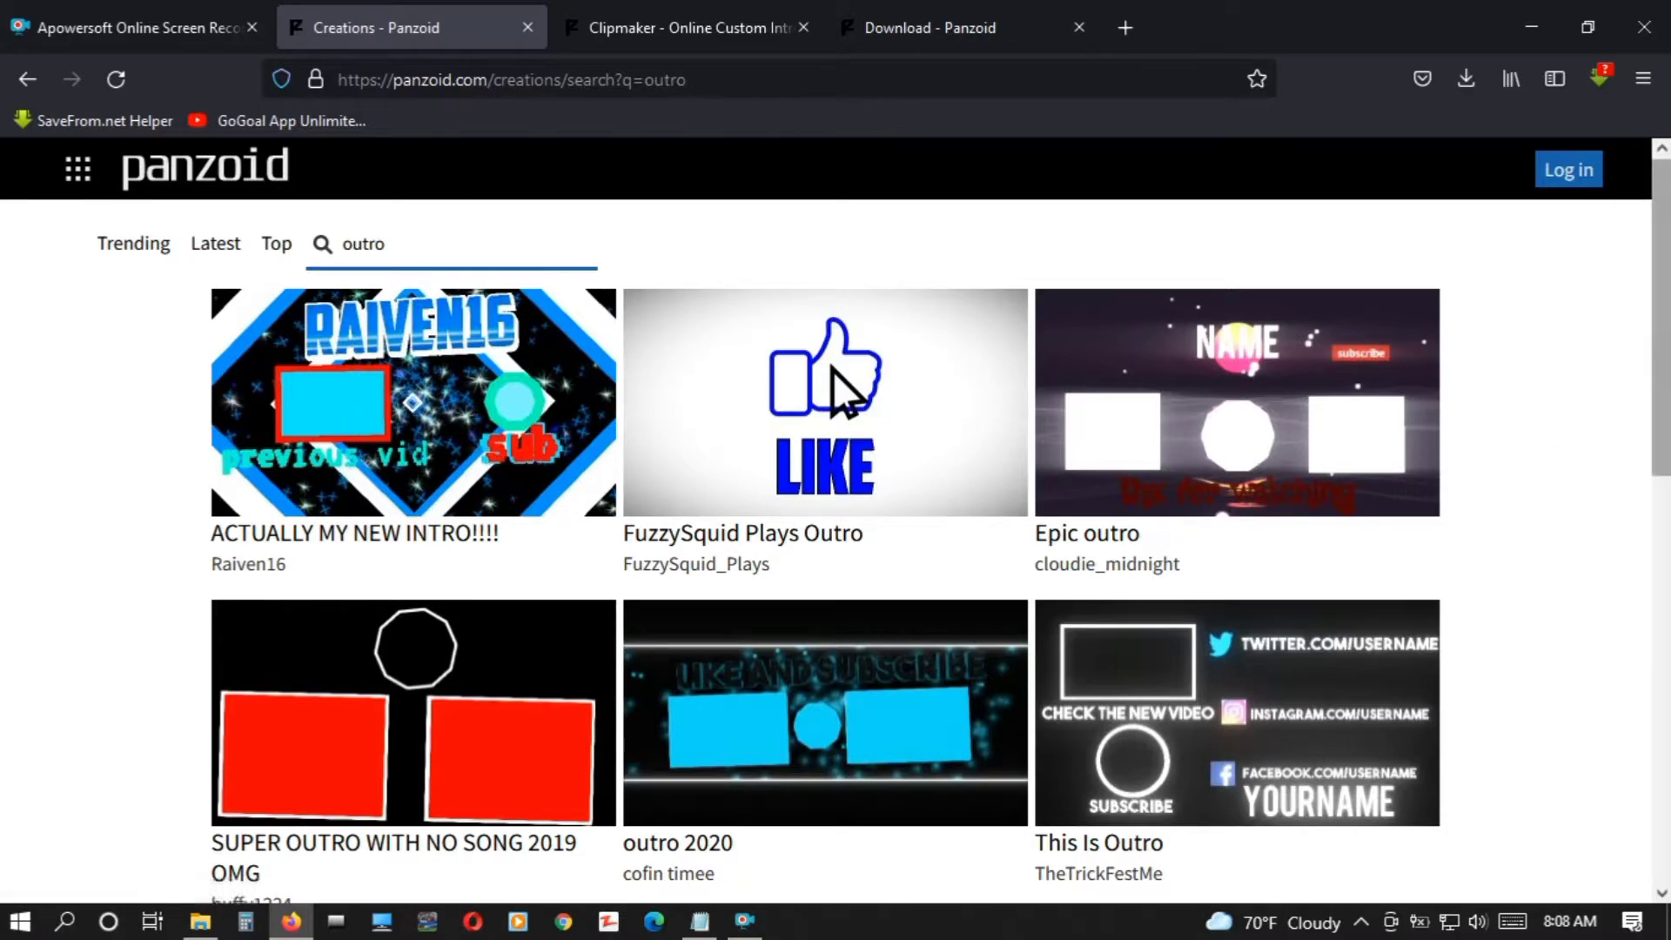
Step: Find the plain black-and-white "New outro" template without the glow effect in the results and open it in Clipmaker
{"action": "scroll", "coordinate": [1664, 416], "scroll_direction": "down", "scroll_amount": 2}
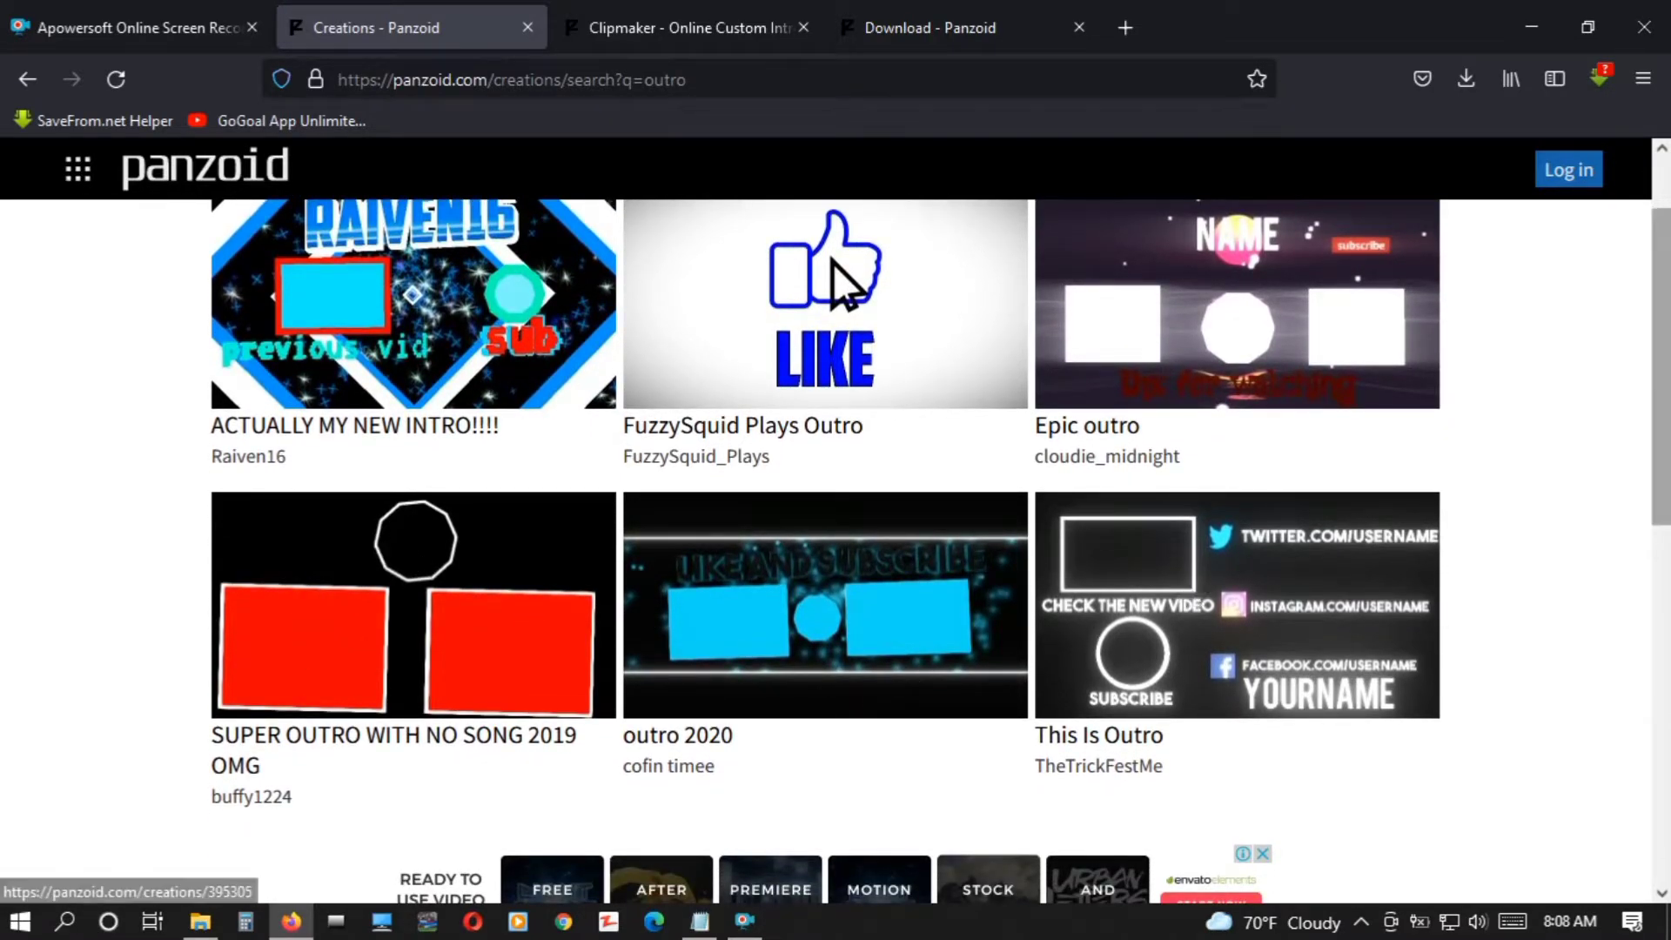
{"action": "scroll", "coordinate": [1664, 631], "scroll_direction": "down", "scroll_amount": 5}
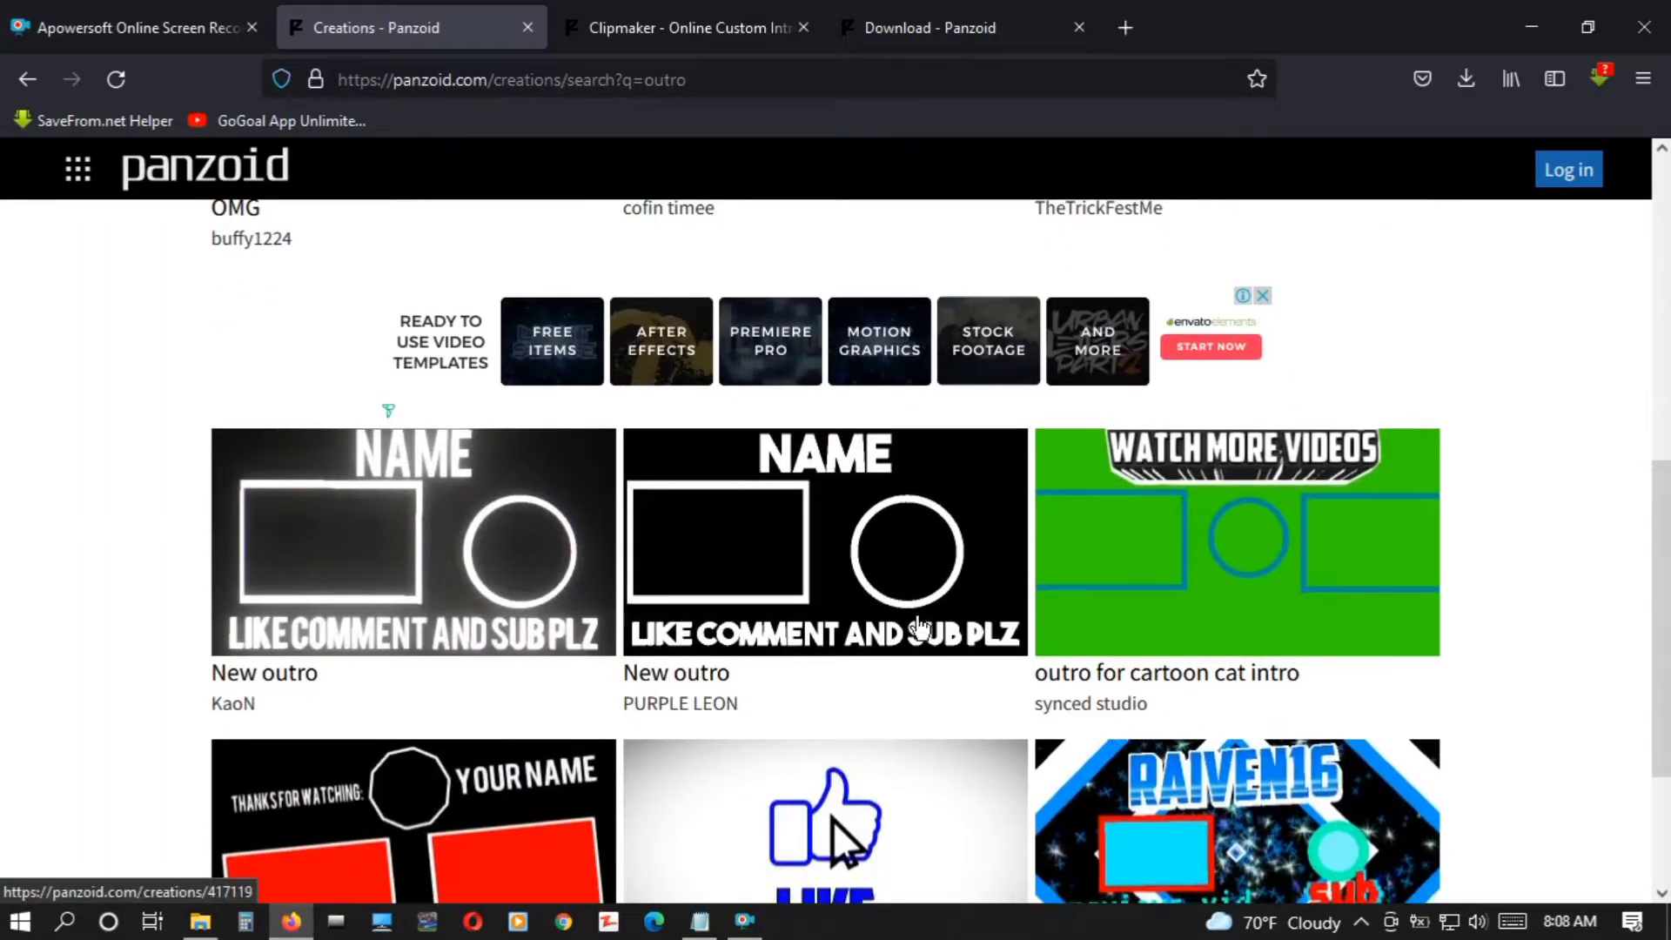
{"action": "left_click", "coordinate": [862, 544]}
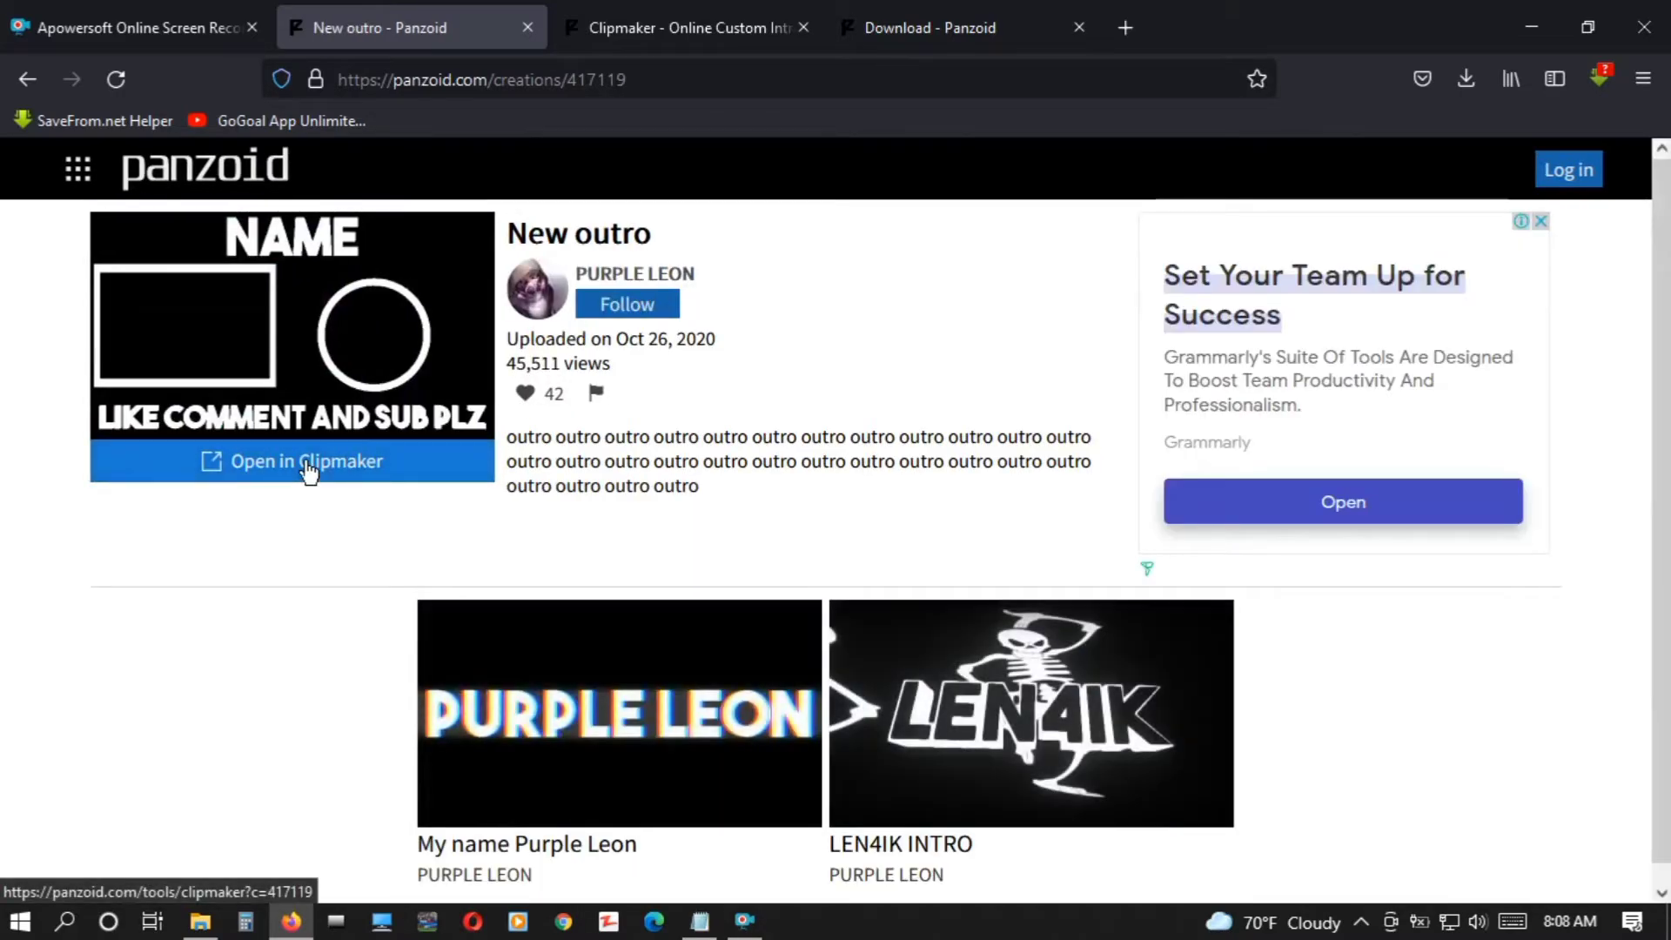
{"action": "left_click", "coordinate": [307, 470]}
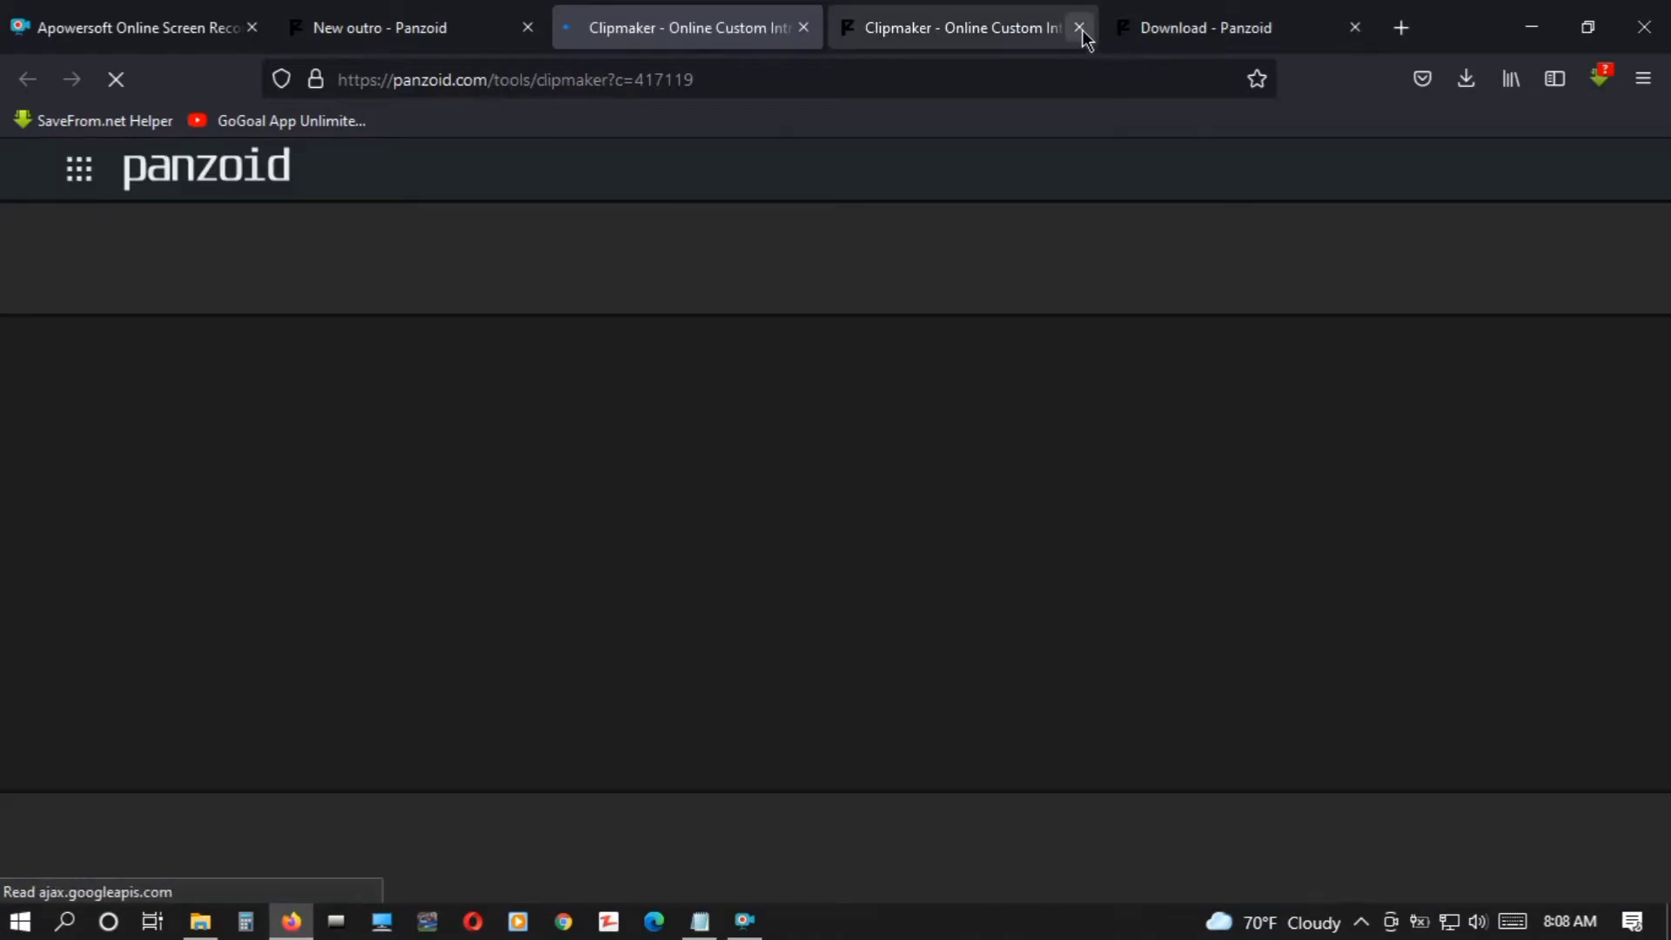
Step: Close the previous intro's Clipmaker page, discarding unsaved information, and close the Panzoid download page
{"action": "left_click", "coordinate": [1081, 30]}
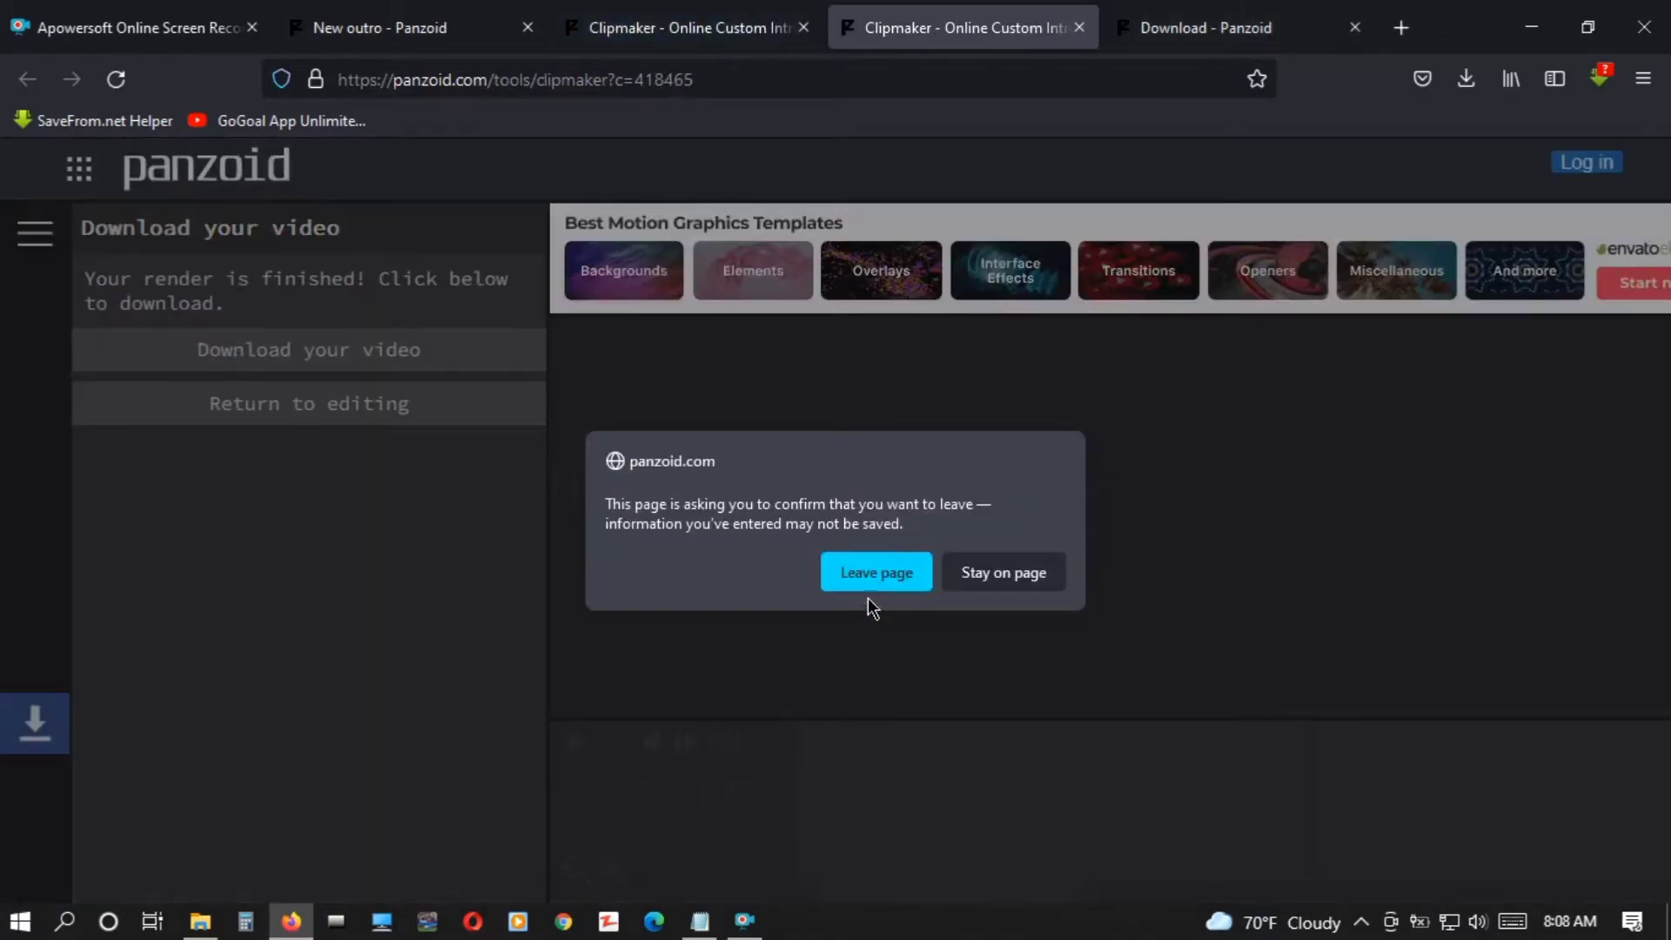
{"action": "left_click", "coordinate": [865, 576]}
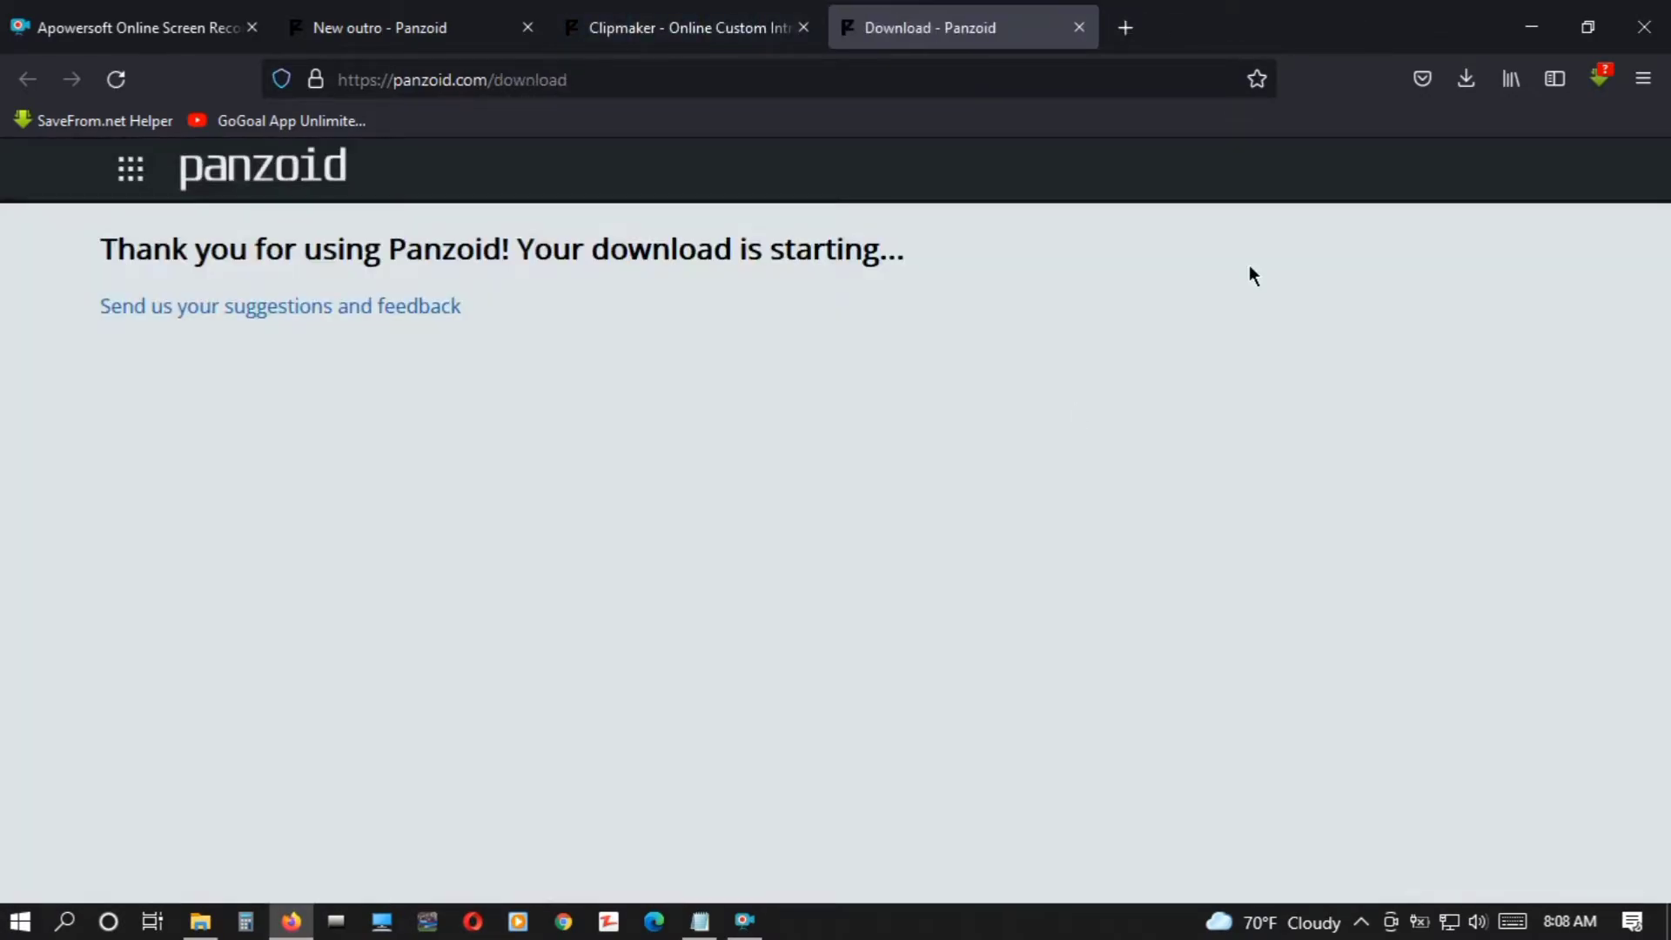
{"action": "left_click", "coordinate": [1080, 29]}
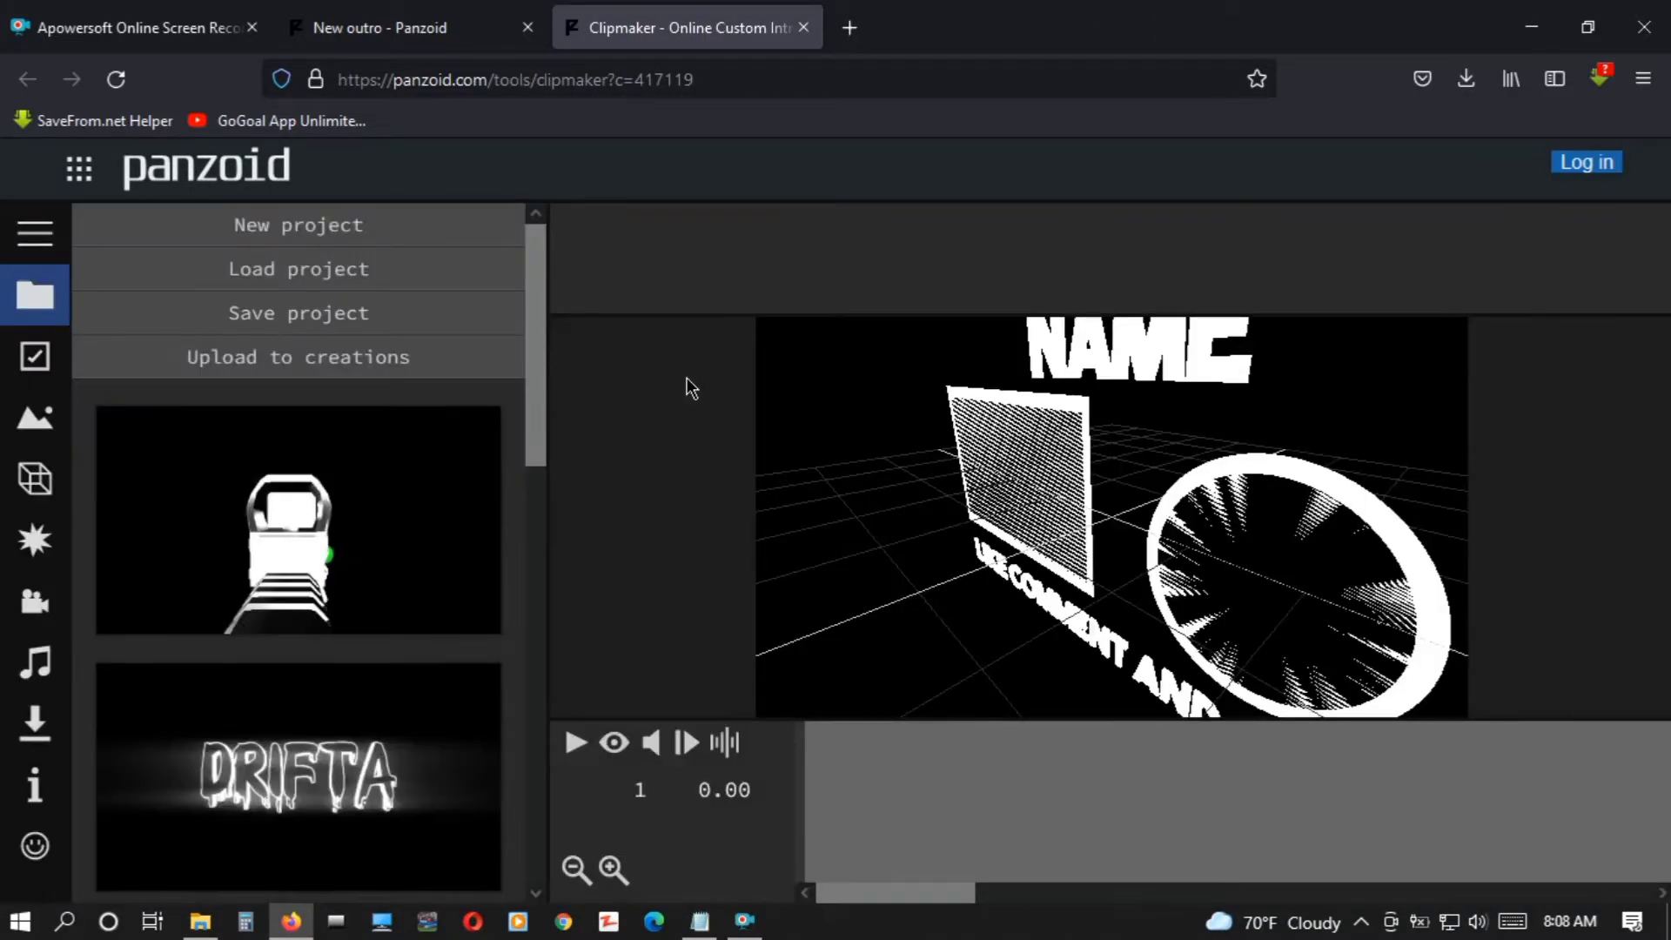
Step: Switch the outro template's preview to the camera view and play it
{"action": "left_click", "coordinate": [614, 744]}
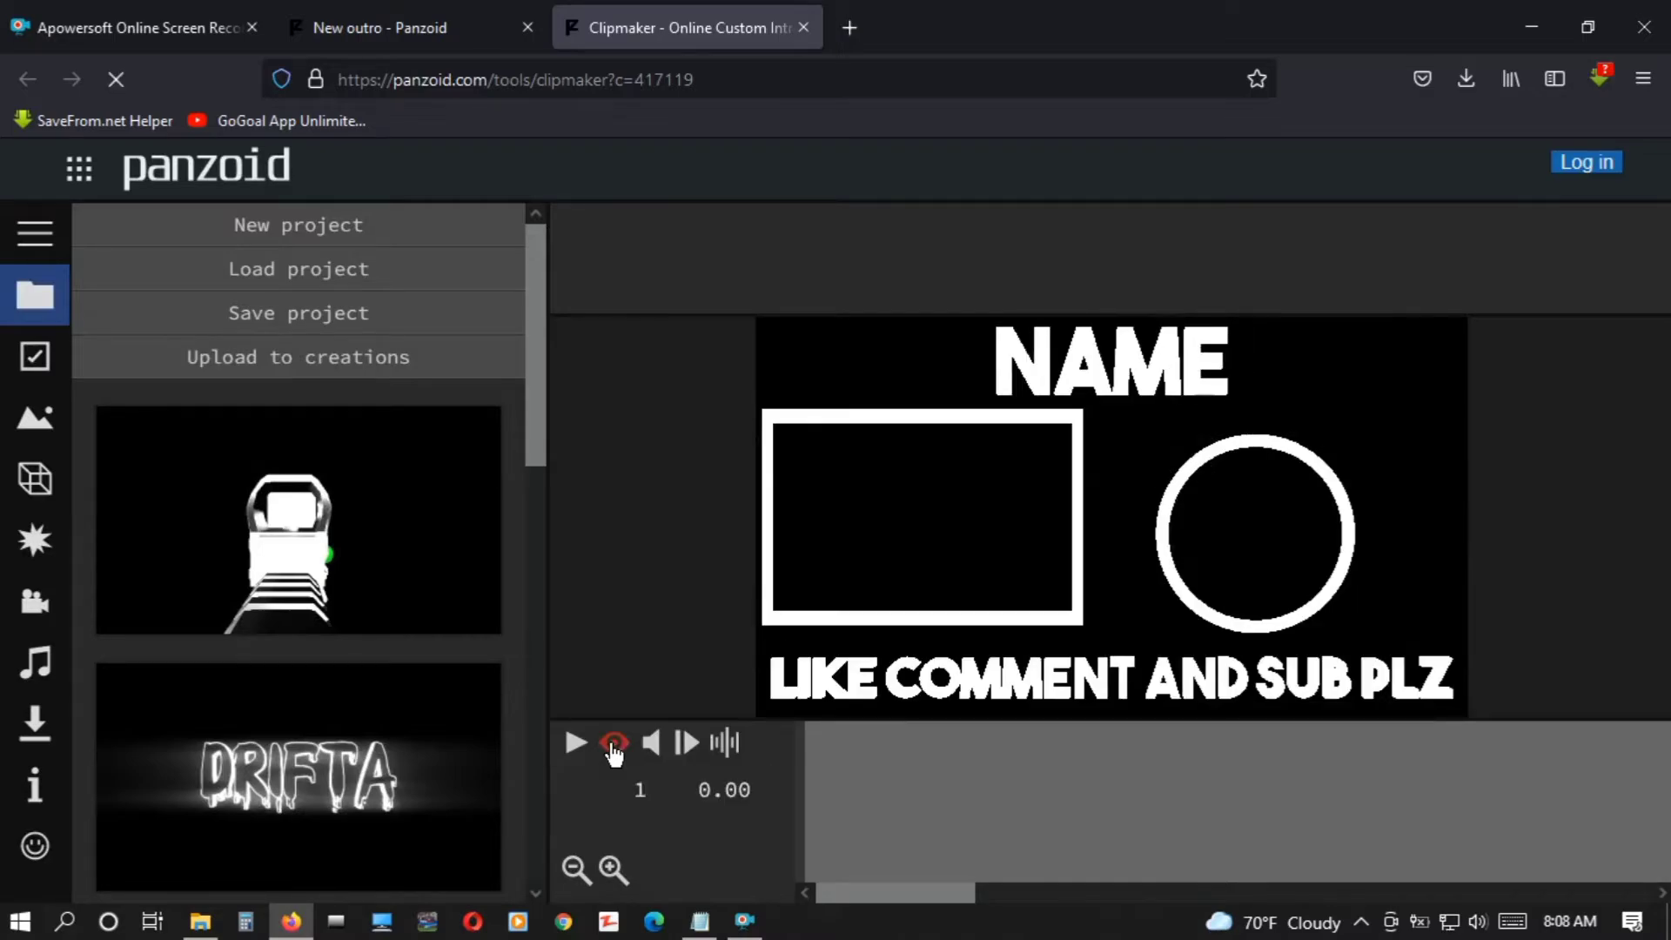
{"action": "left_click", "coordinate": [575, 745]}
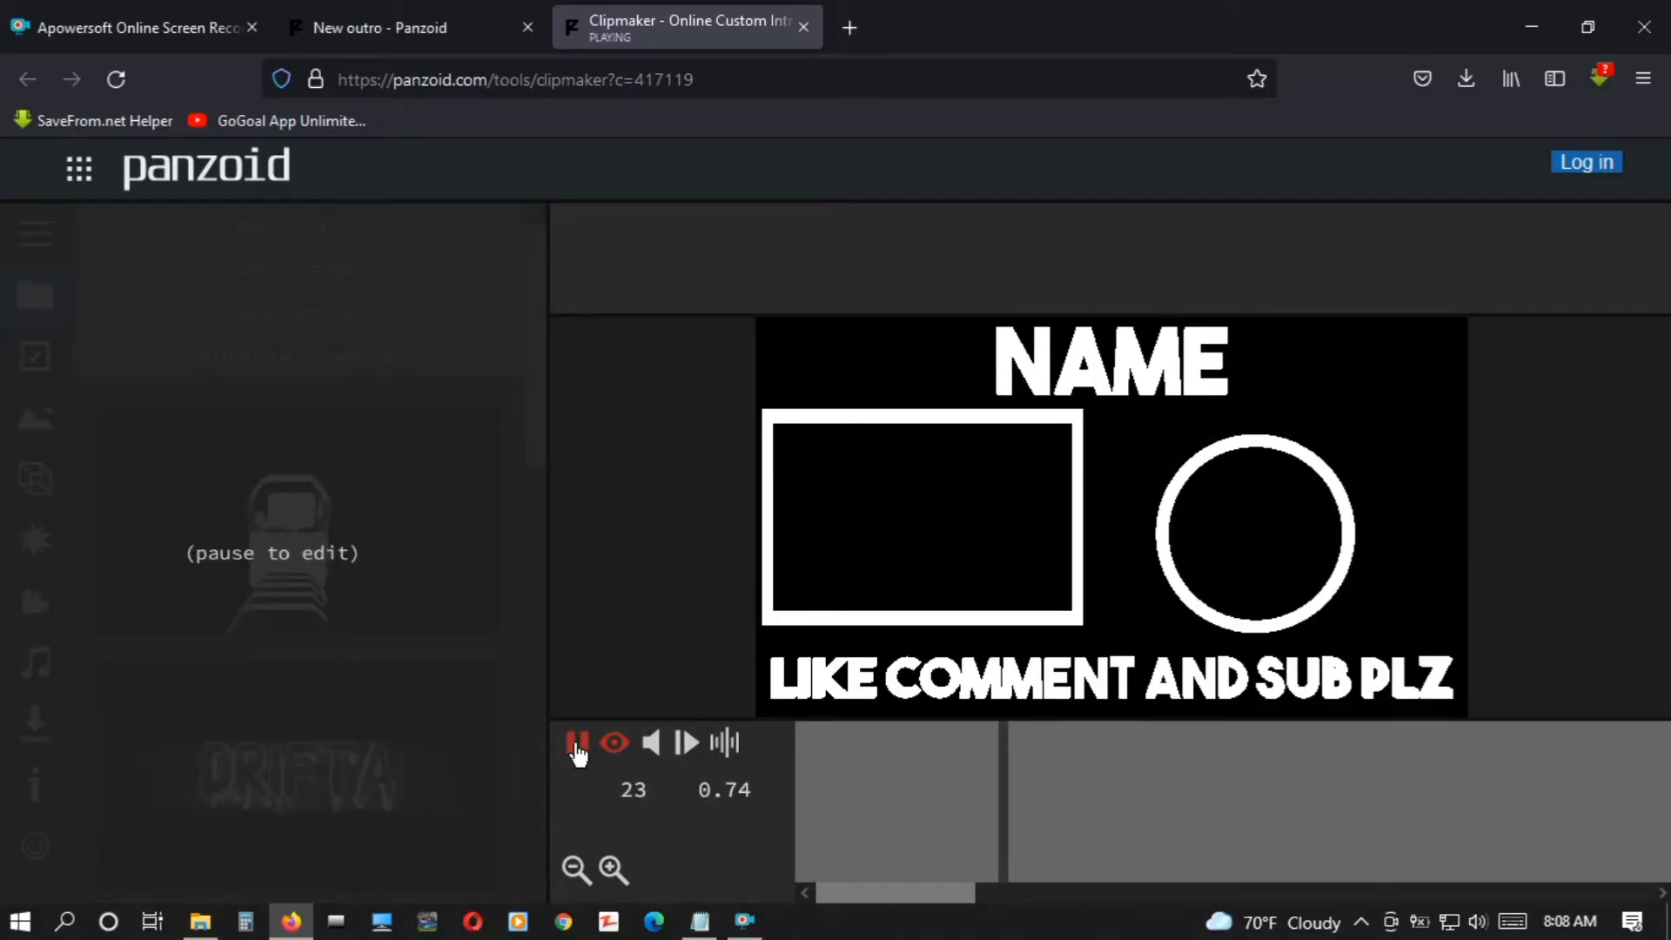